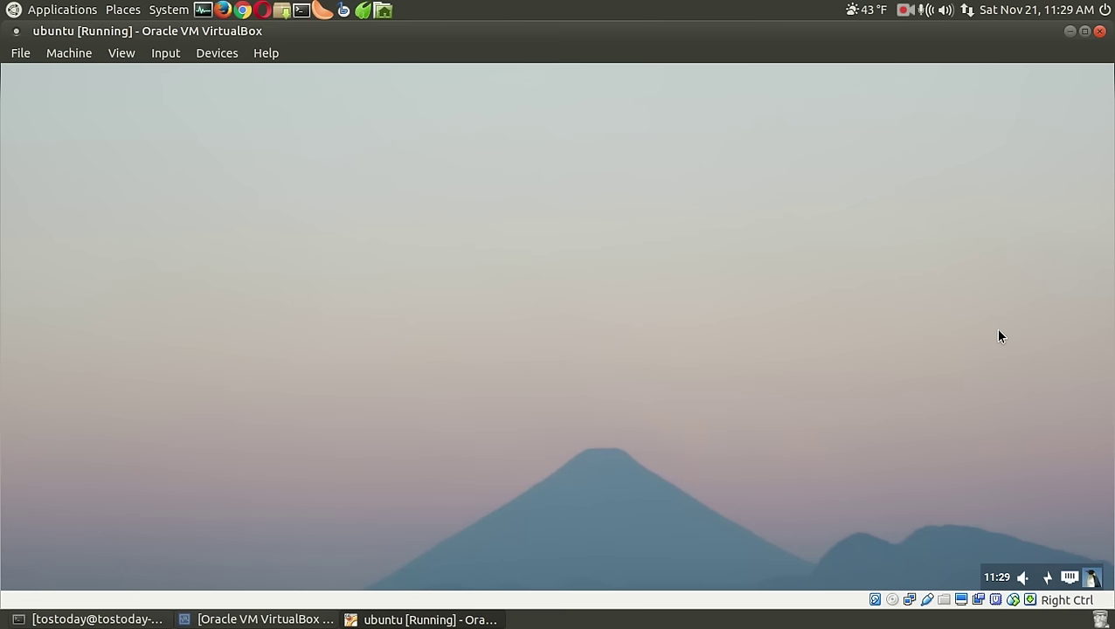
Step: Switch the ubuntu VM to full-screen mode from the View menu, confirming with Switch
click(120, 54)
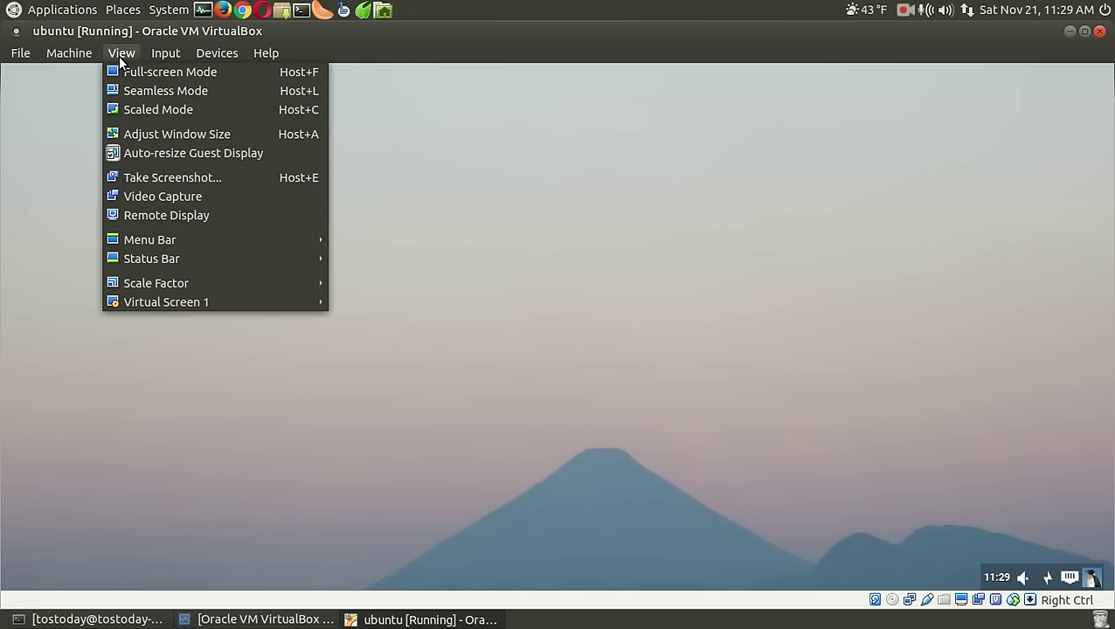
click(131, 70)
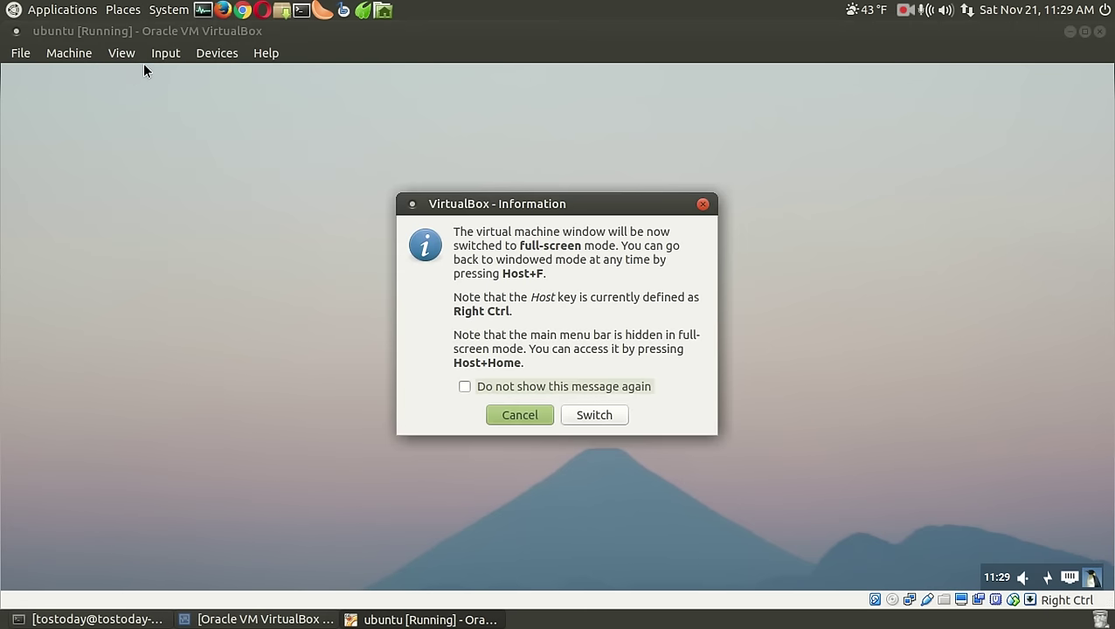
click(594, 417)
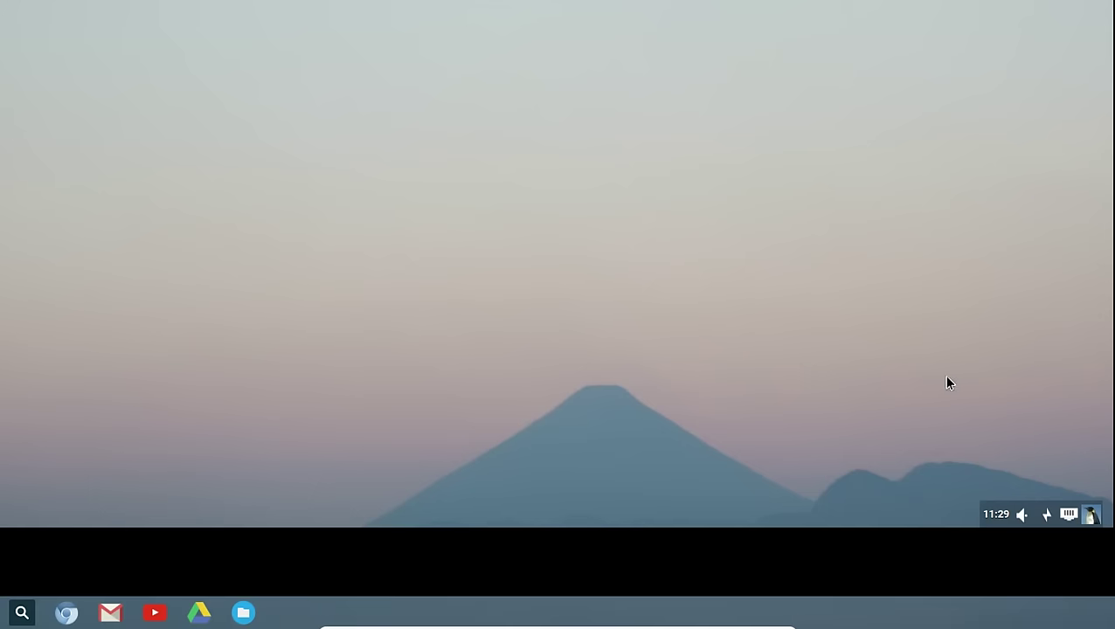
Step: Apply the misty mountain image as the desktop wallpaper in Nitrogen, then close Nitrogen
right_click(502, 184)
click(592, 202)
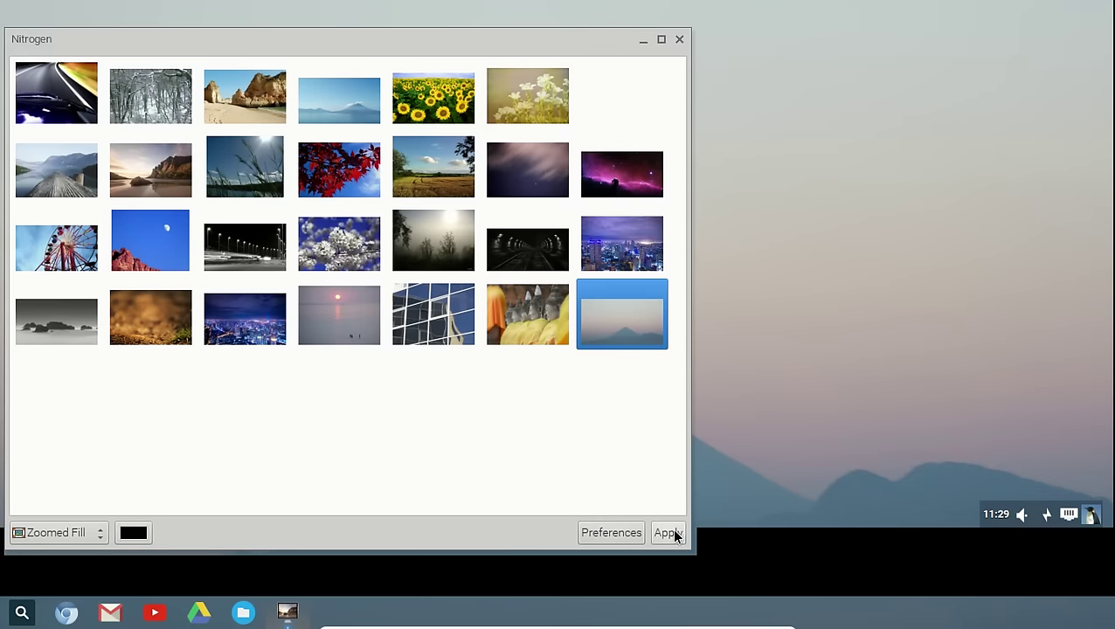
click(668, 532)
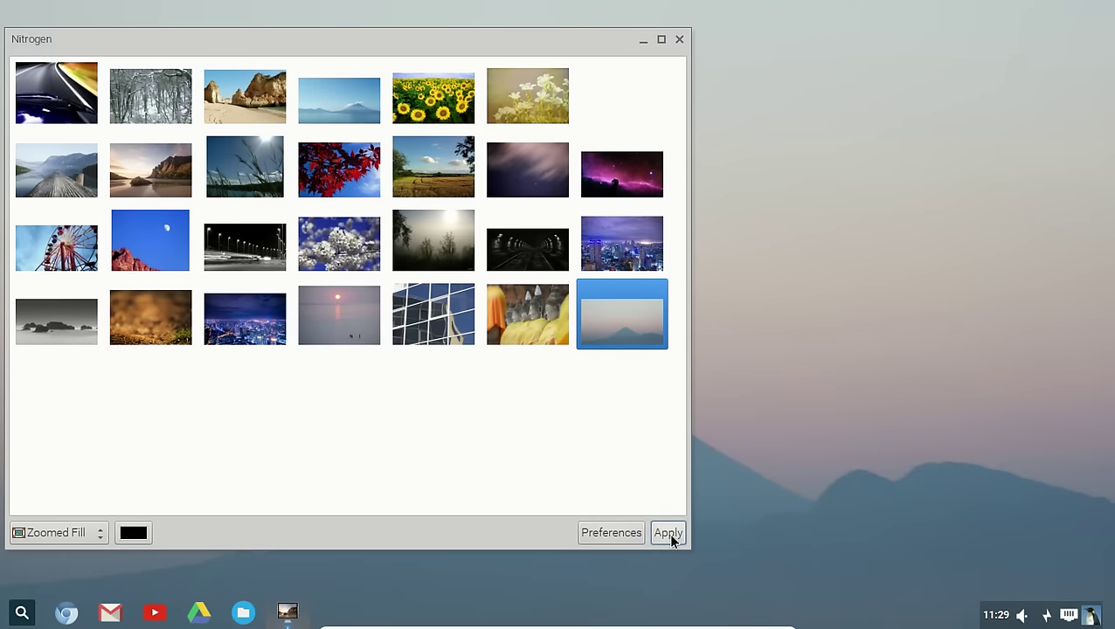
click(680, 41)
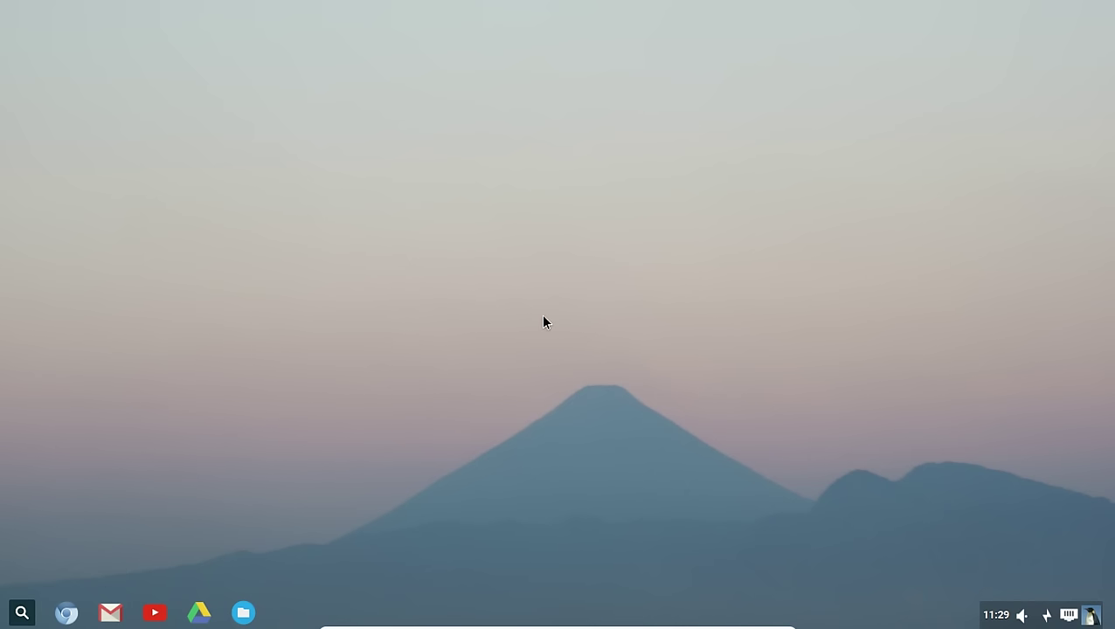
key(super)
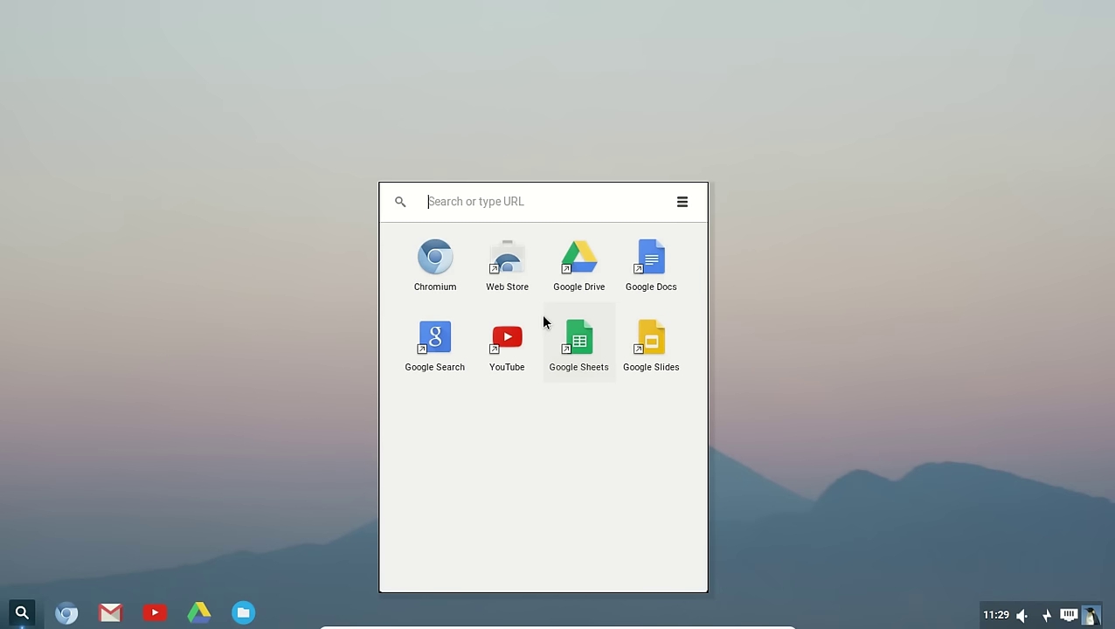
text(chromix)
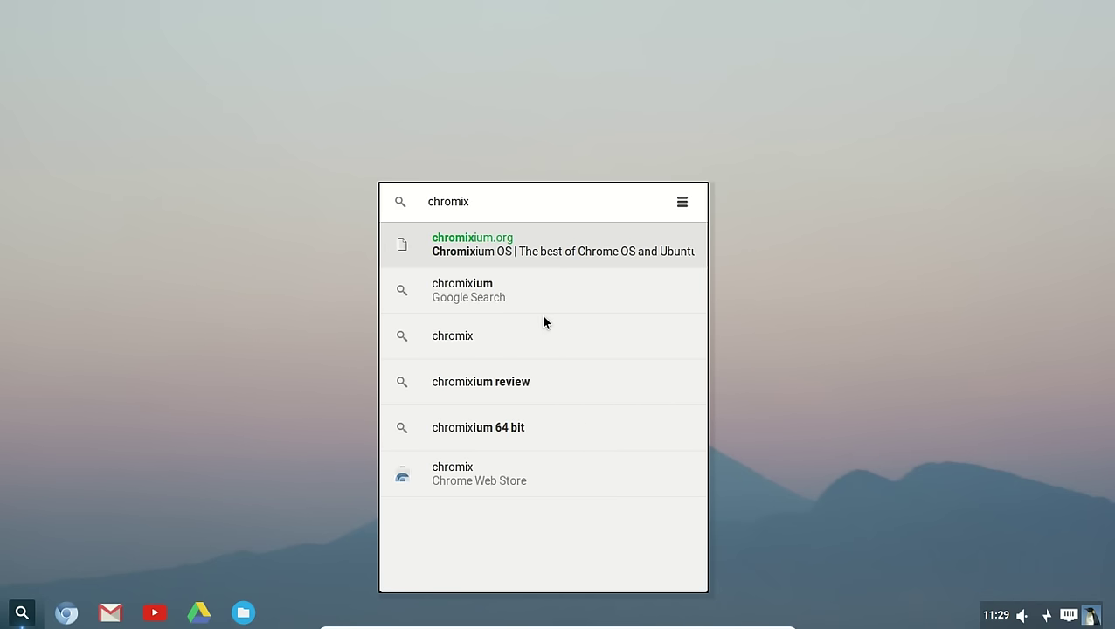
click(549, 251)
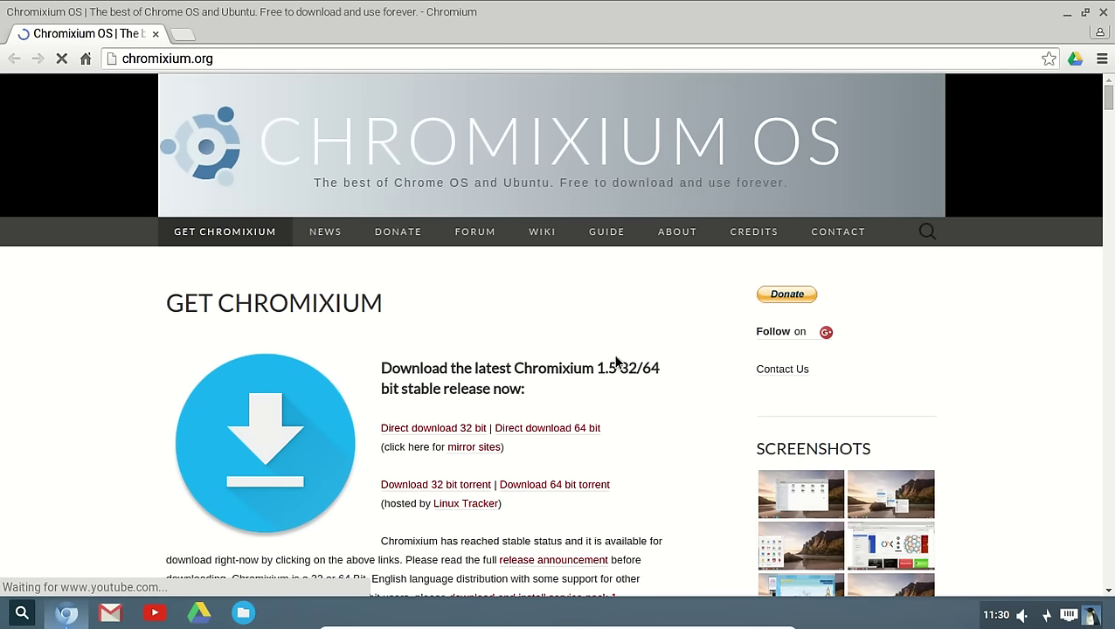
scroll(657, 465, down, 4)
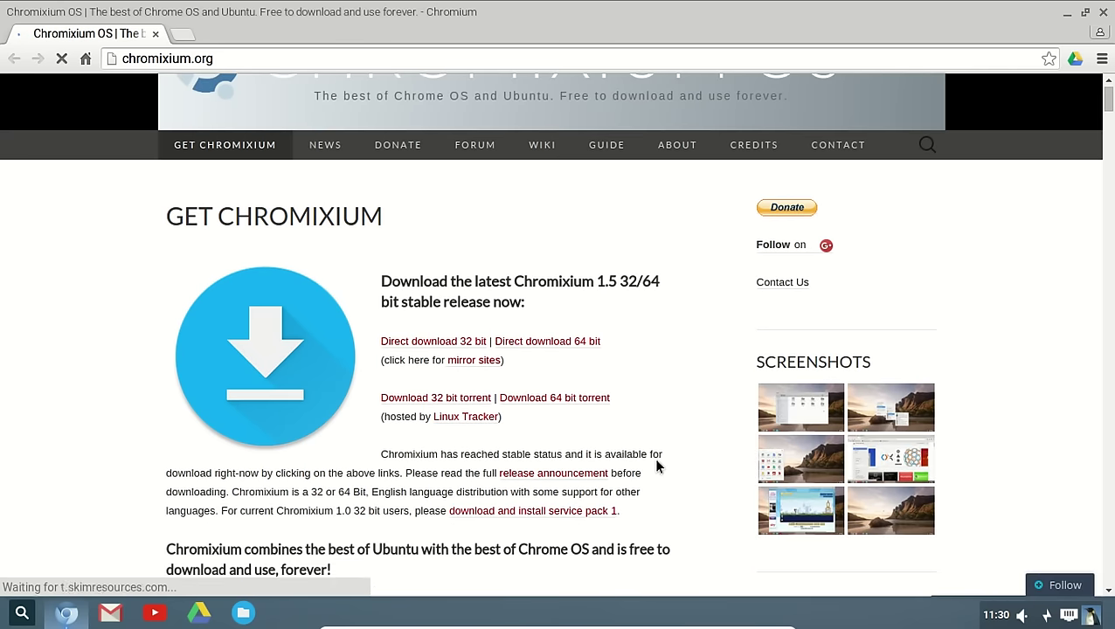
scroll(656, 466, down, 2)
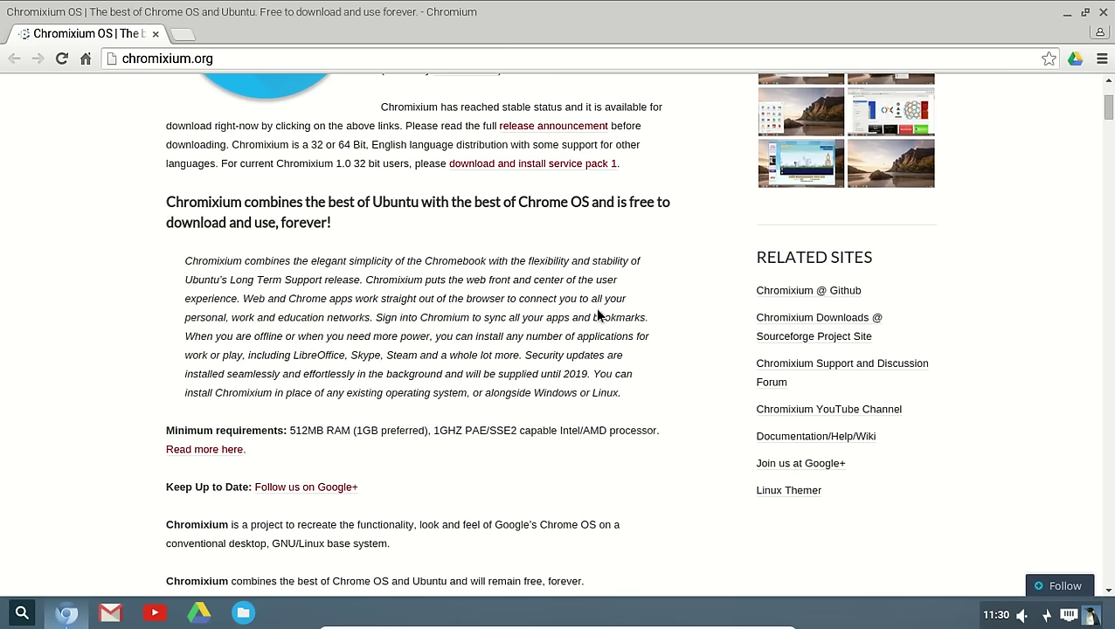
scroll(614, 329, down, 1)
scroll(615, 330, down, 2)
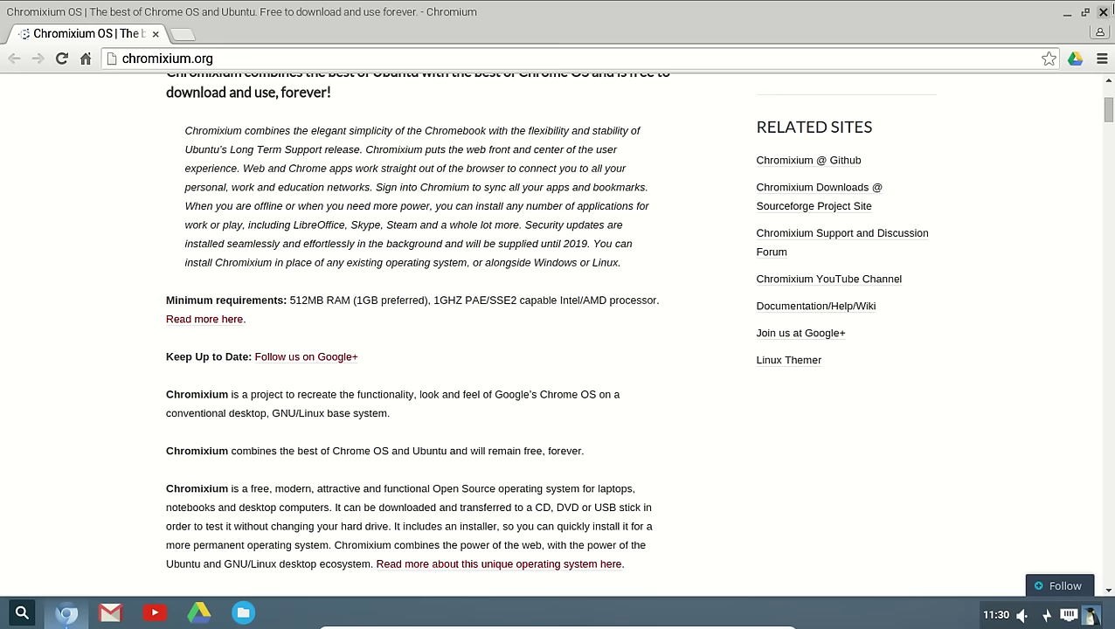
click(1102, 13)
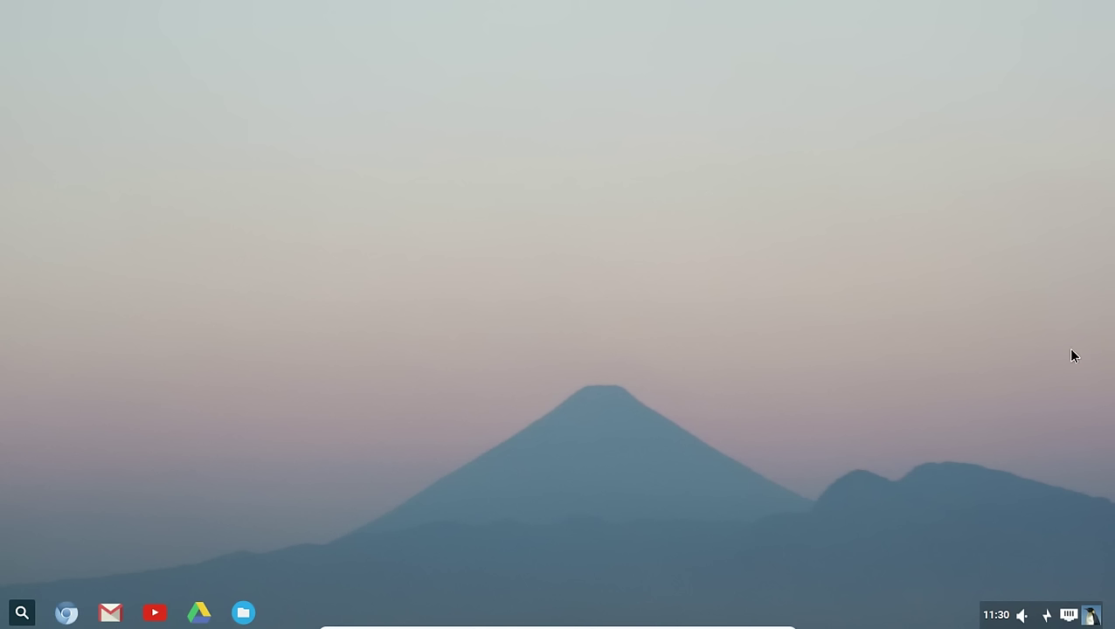
click(1091, 615)
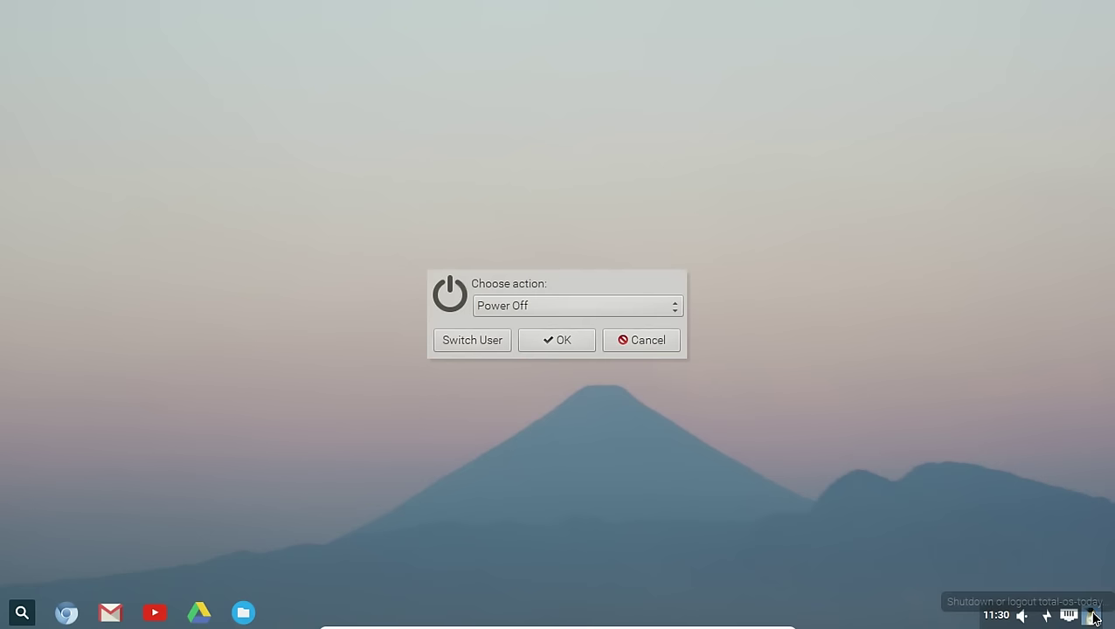
click(652, 342)
click(1069, 616)
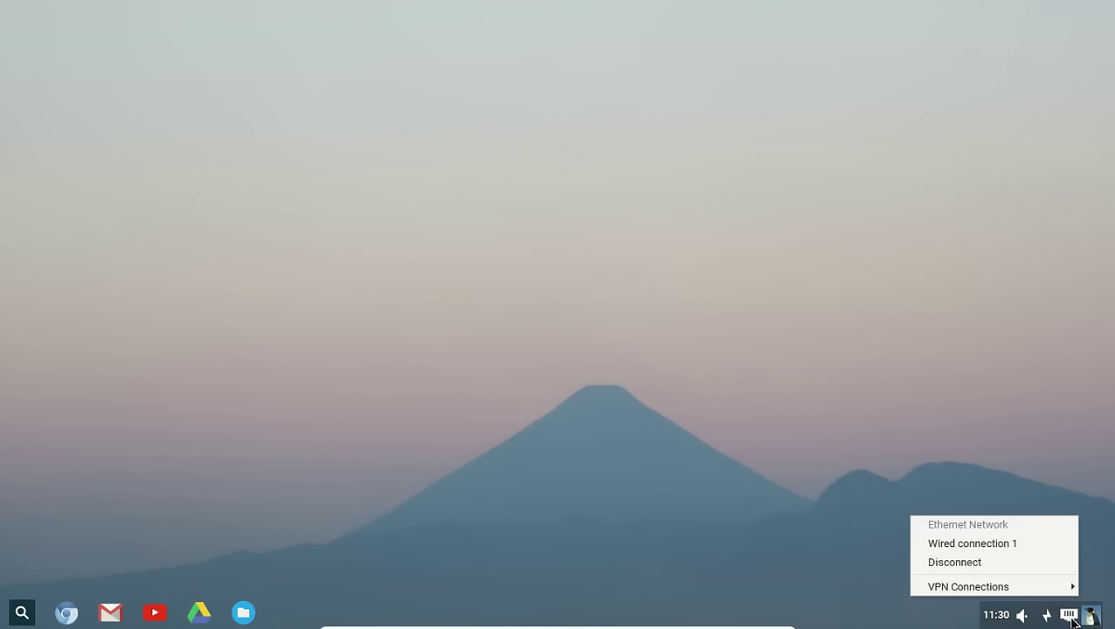
click(1047, 616)
click(1047, 616)
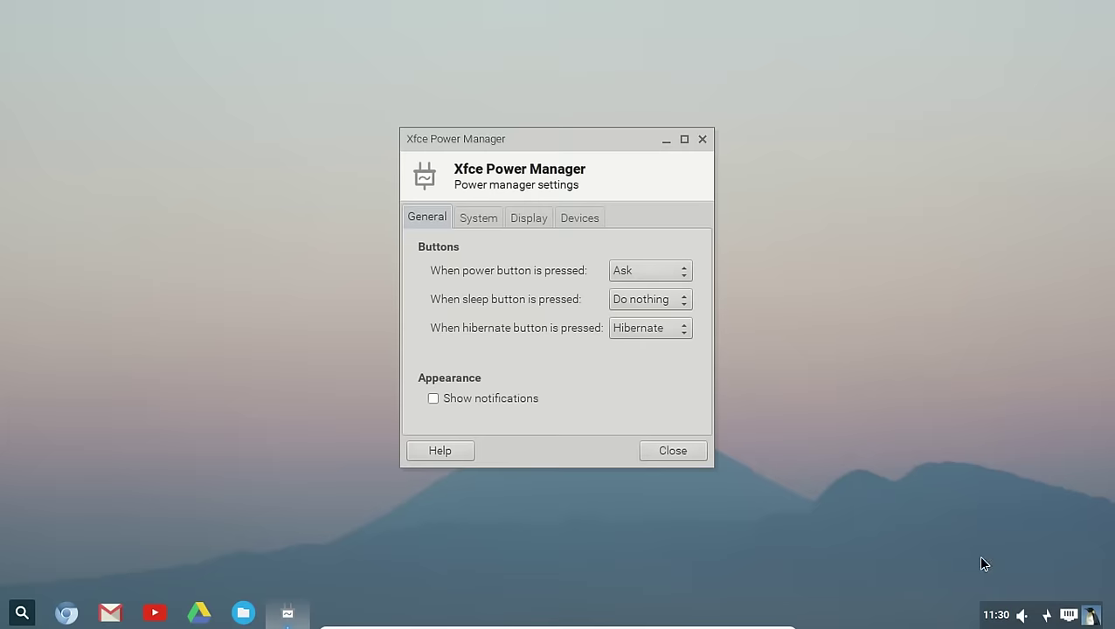
click(703, 139)
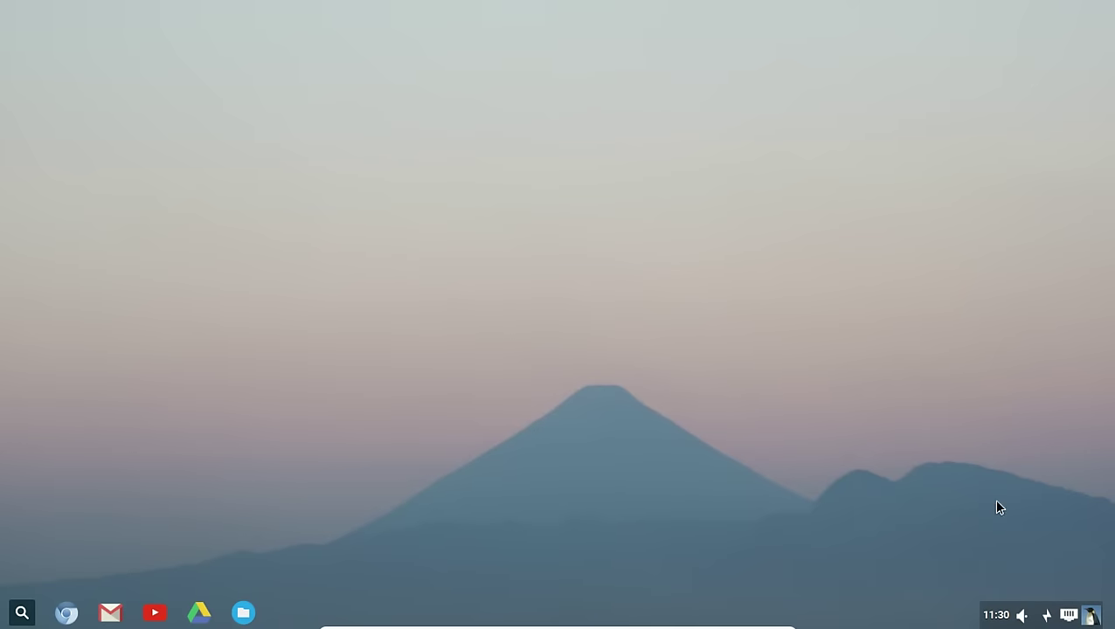
click(1022, 616)
click(1022, 616)
right_click(1024, 618)
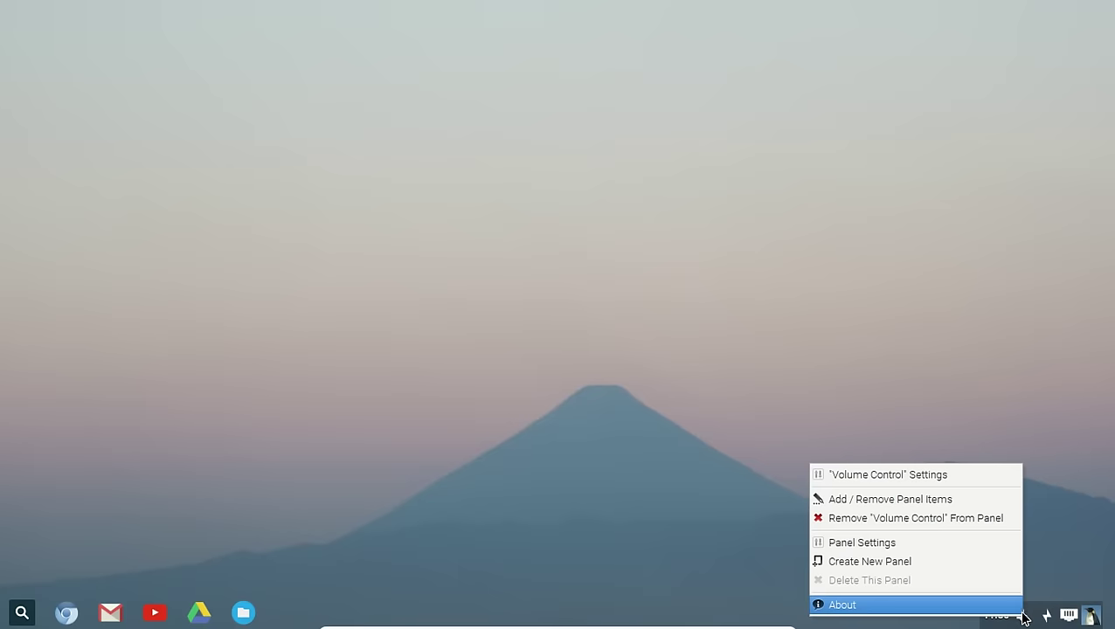
click(985, 480)
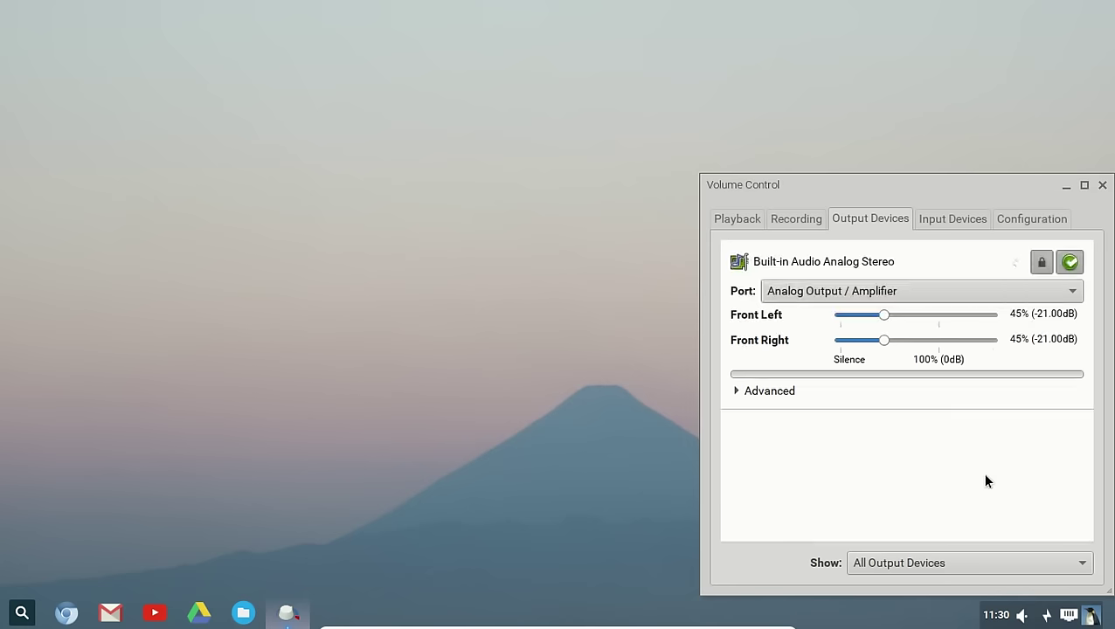
click(753, 219)
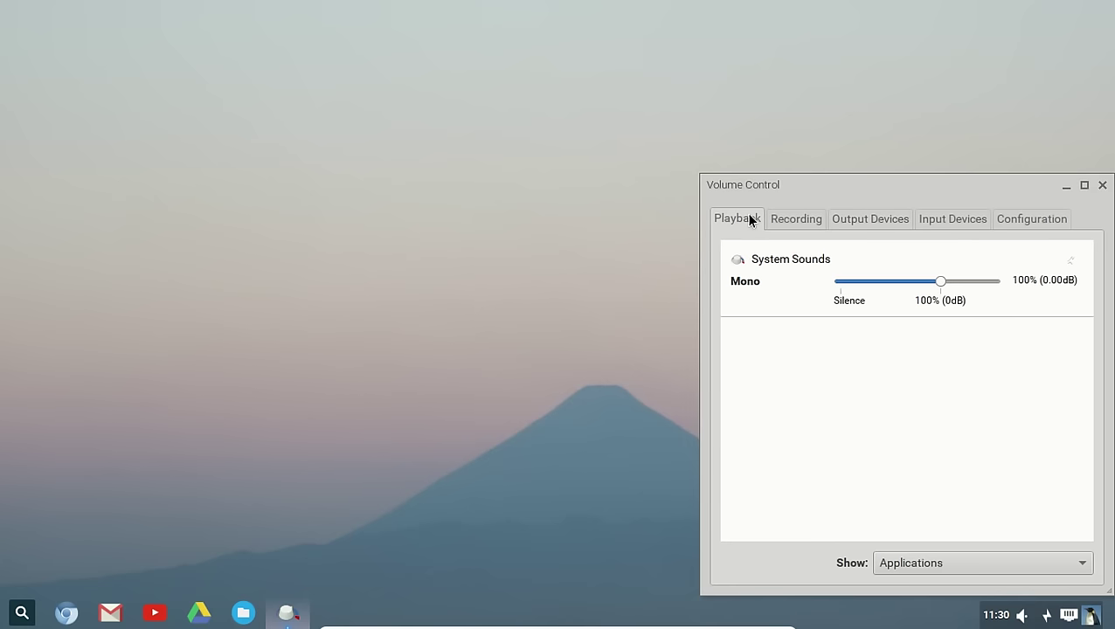
click(800, 220)
click(849, 224)
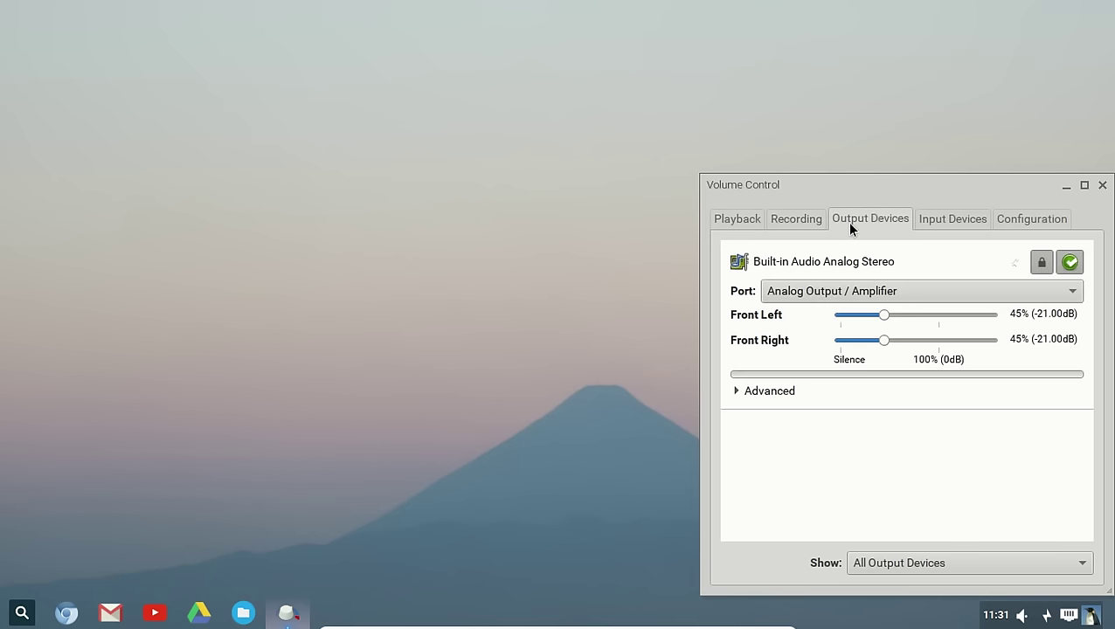
click(976, 224)
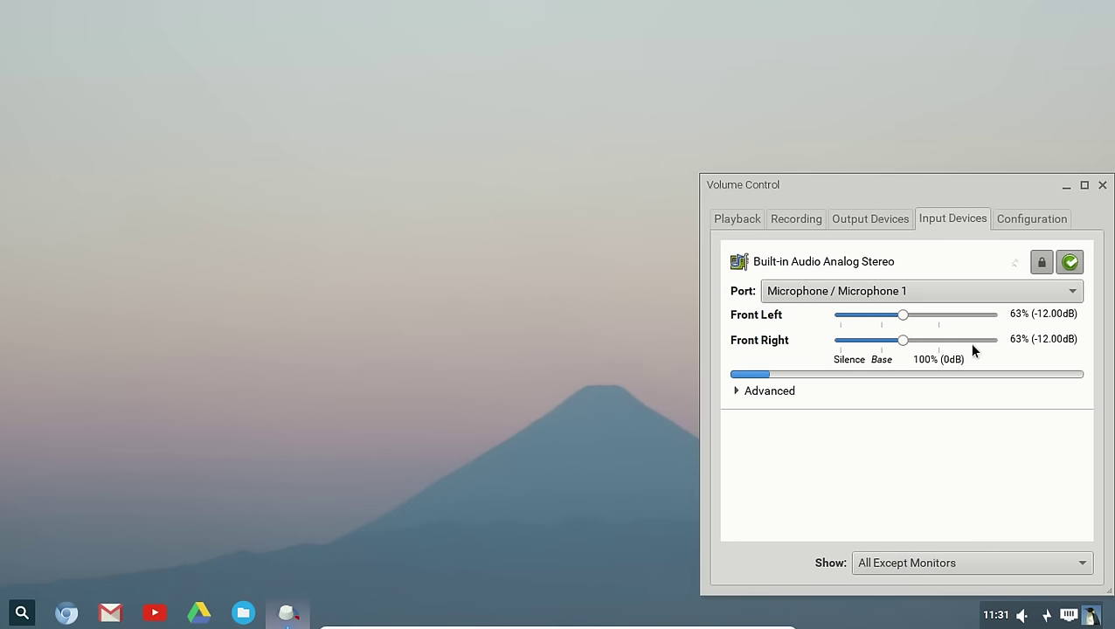
click(1102, 187)
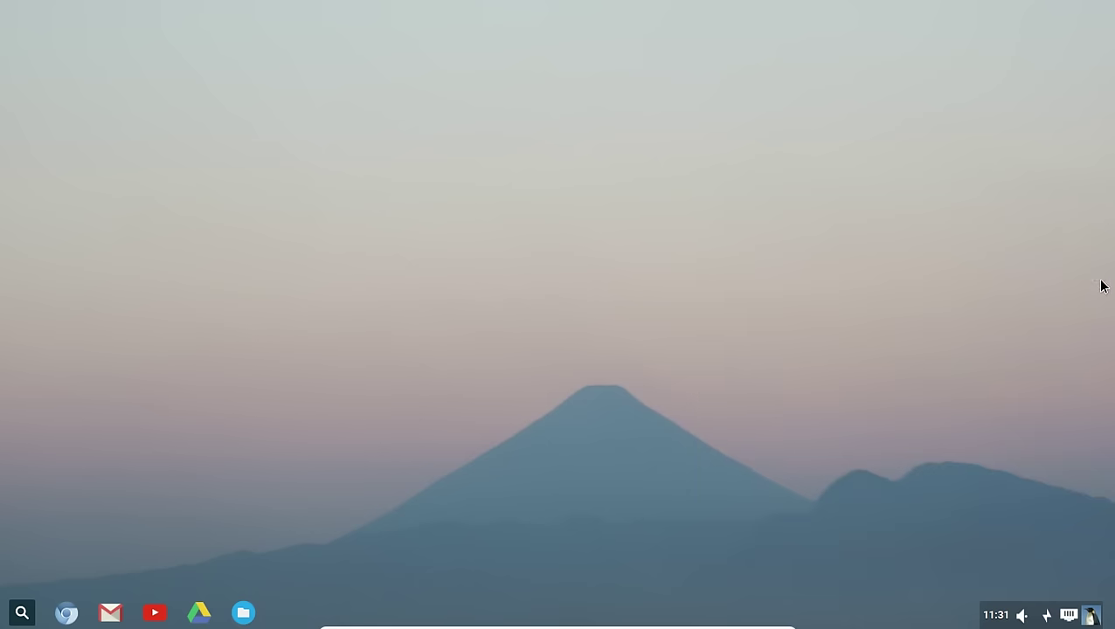
click(995, 614)
Step: Hide the calendar, close the Home folder window, and dismiss the app launcher
click(995, 614)
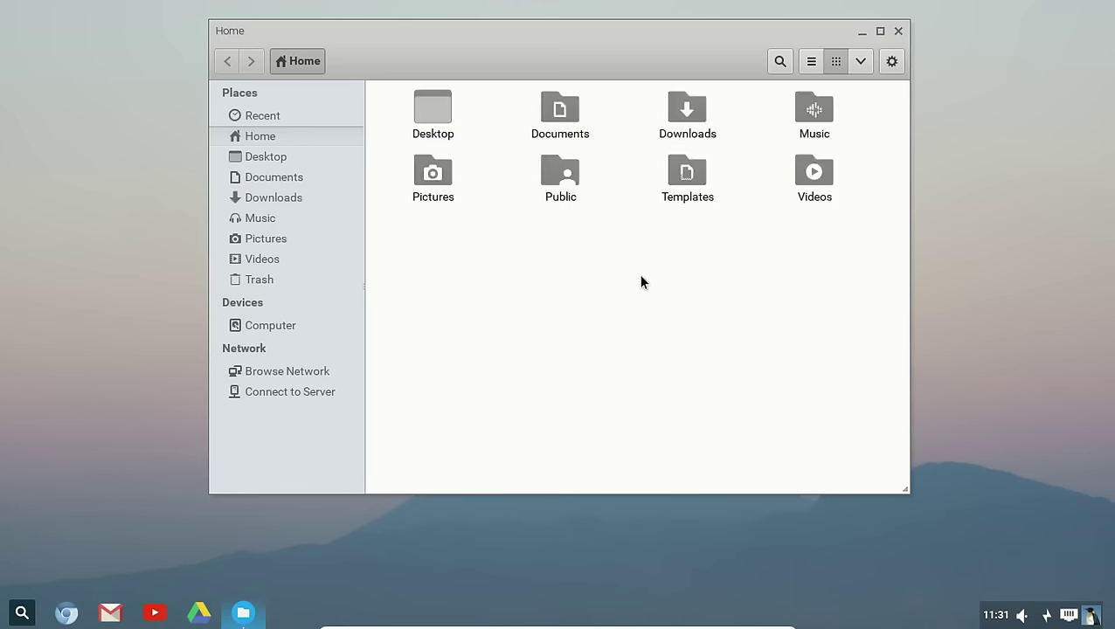
click(898, 32)
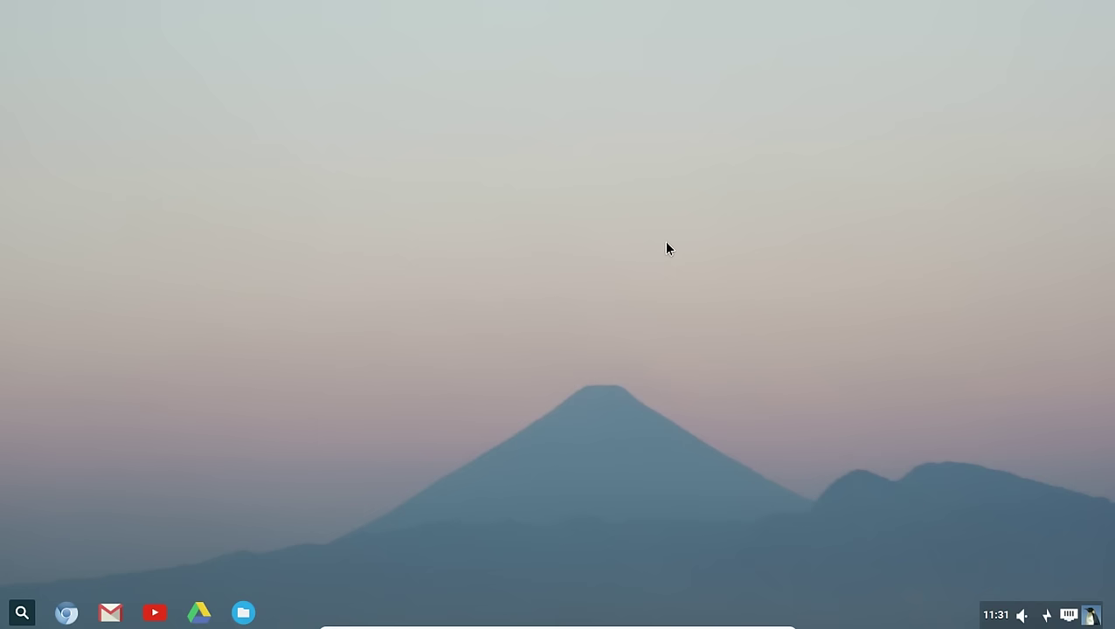
key(super)
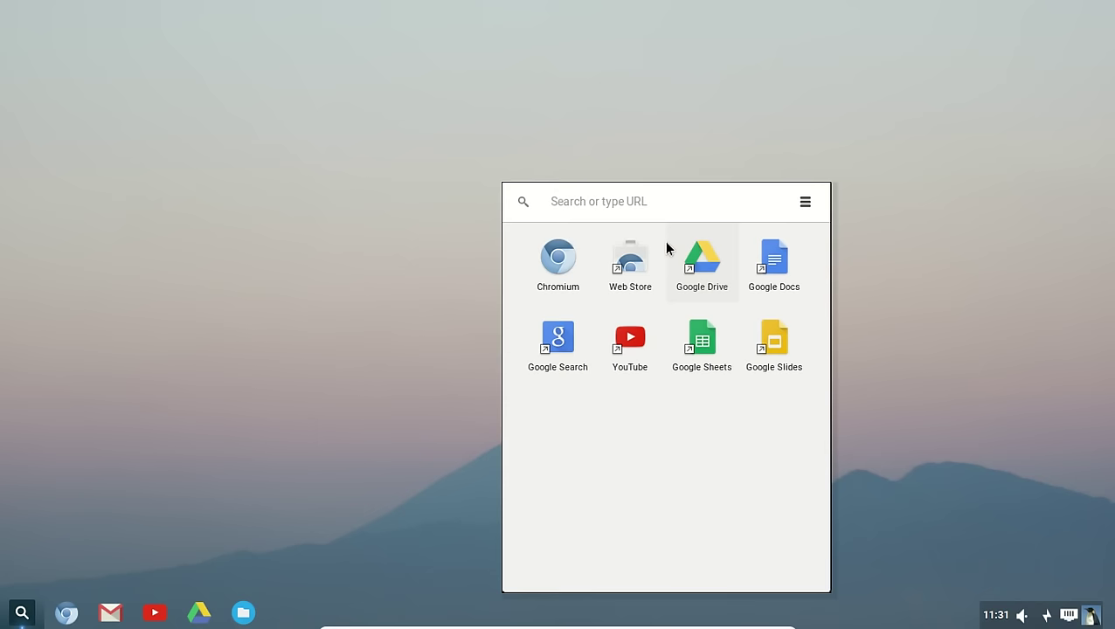
click(934, 366)
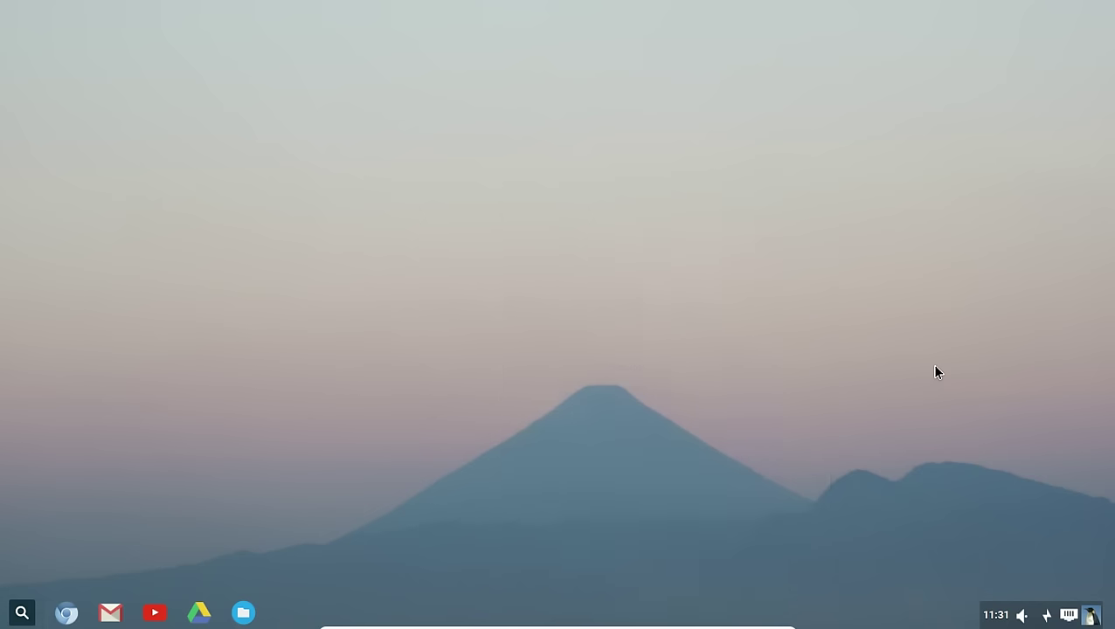
Step: Open Control Panel from the desktop context menu and browse its grid of settings utilities
right_click(598, 141)
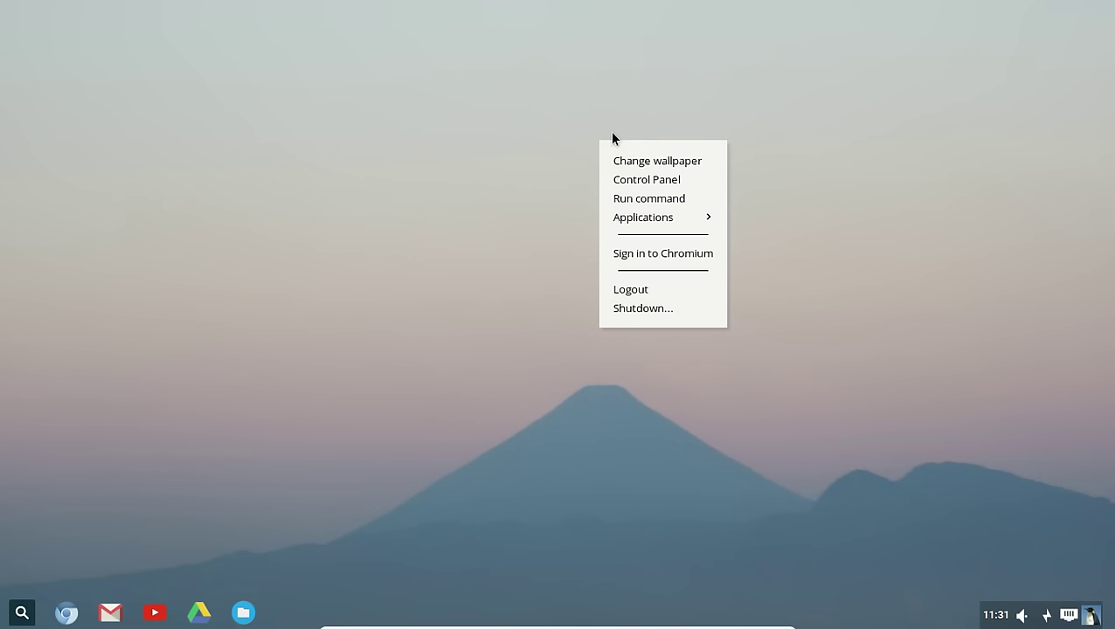
click(661, 178)
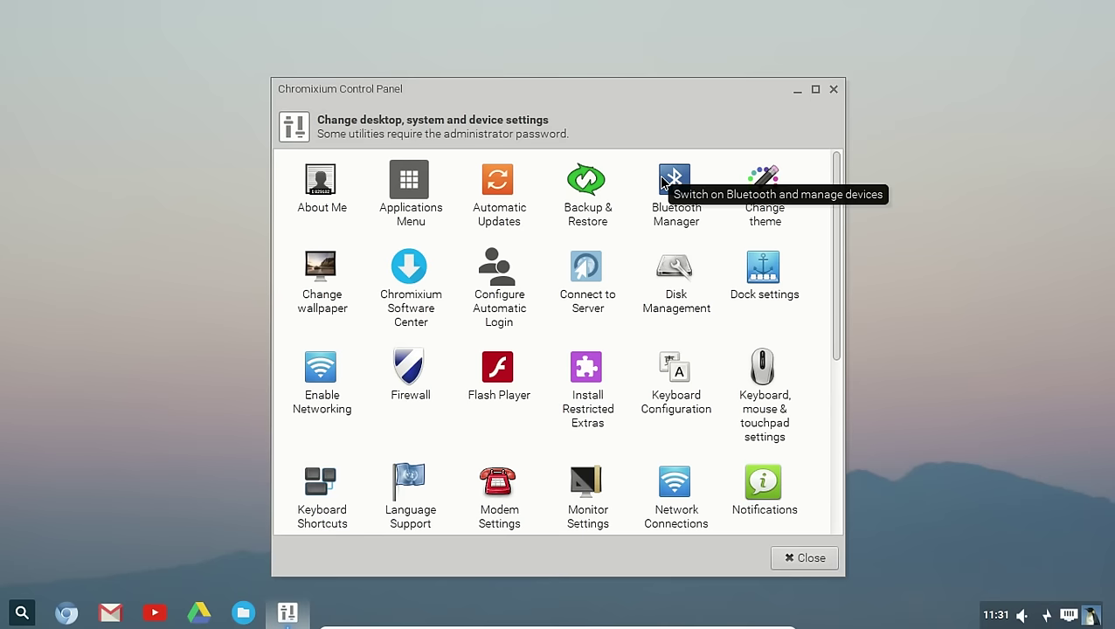
scroll(718, 377, down, 5)
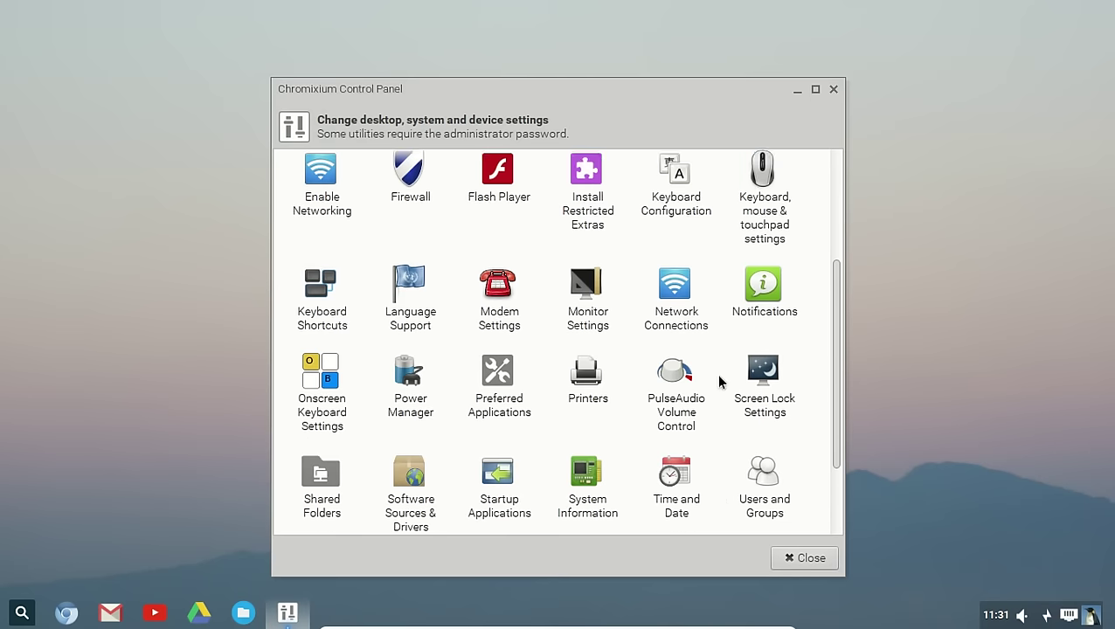
scroll(717, 377, up, 4)
scroll(712, 367, up, 1)
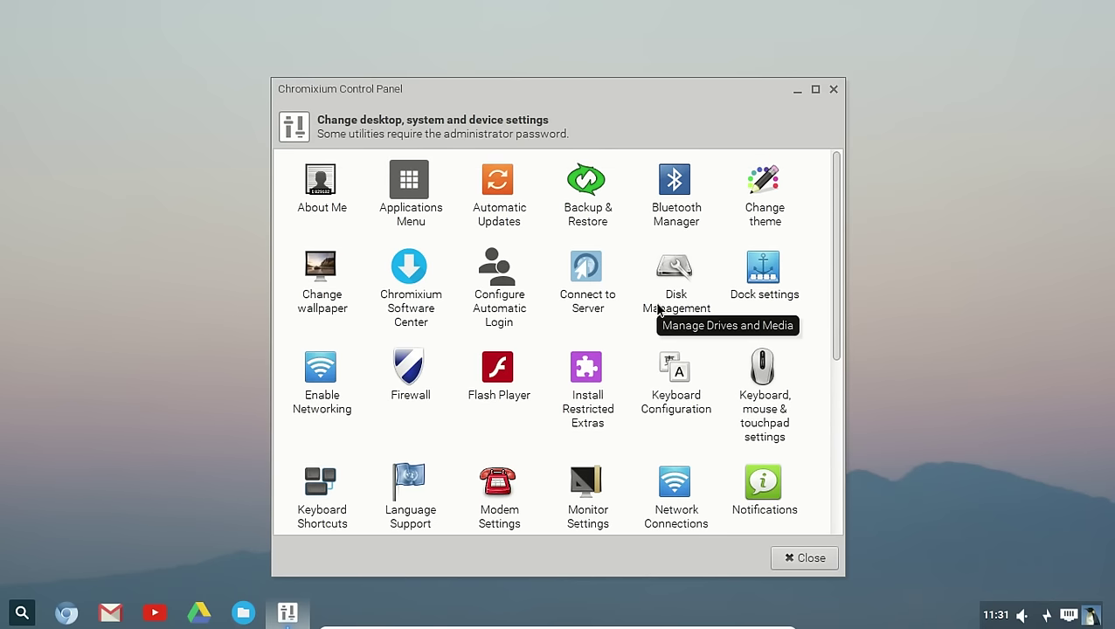
scroll(660, 310, down, 1)
scroll(660, 310, down, 3)
scroll(660, 310, up, 4)
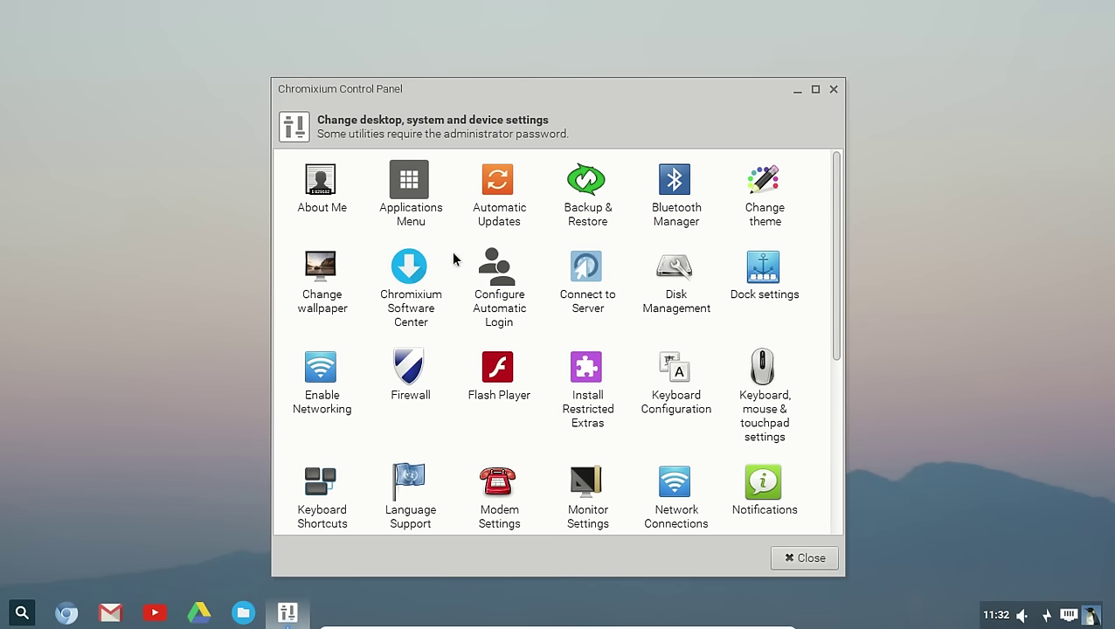
Step: Launch Software Center, view Installed Software, then return to Get Software
click(411, 278)
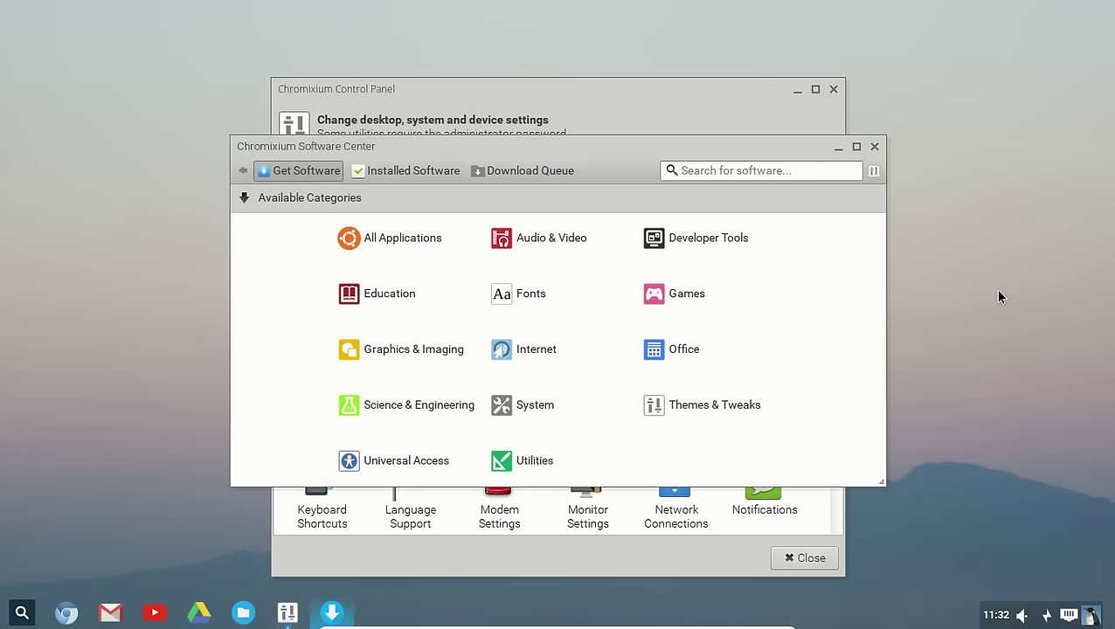
click(379, 173)
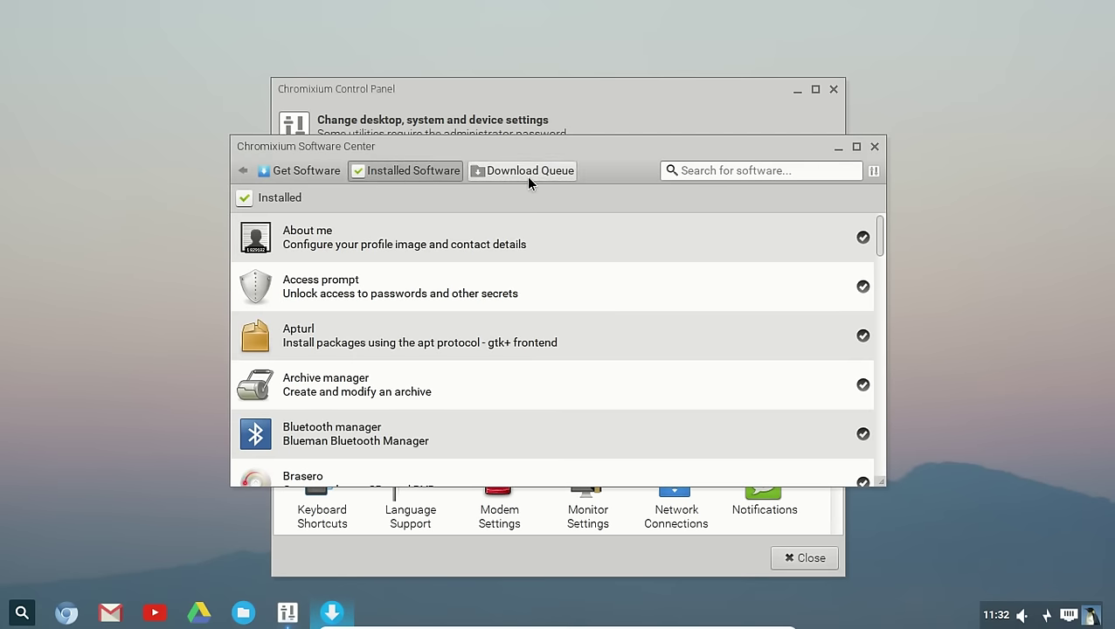
click(728, 170)
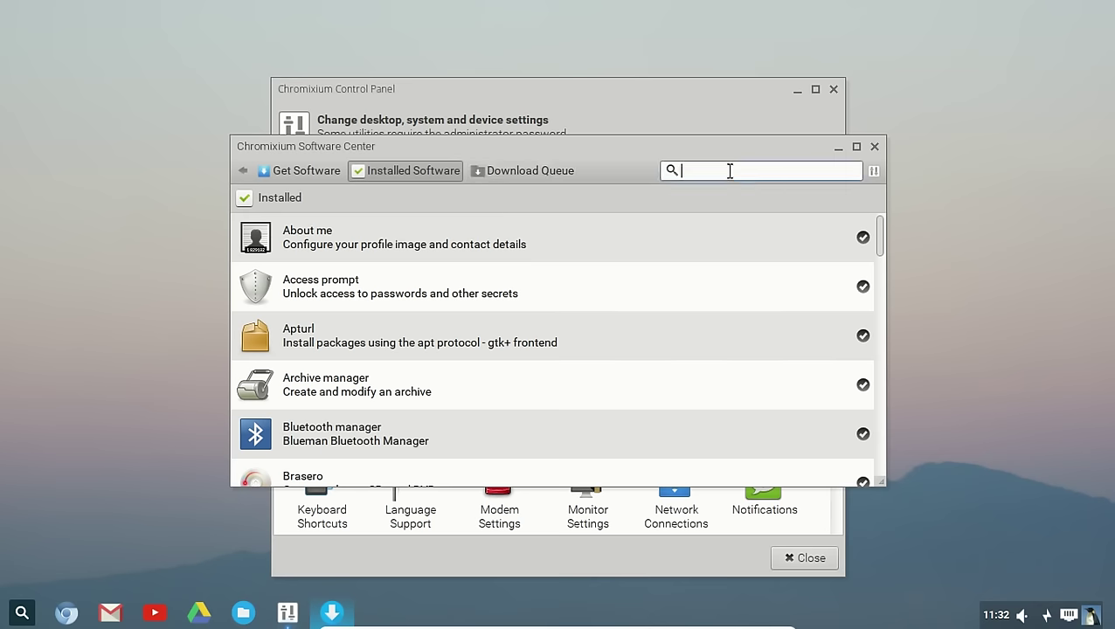
click(323, 170)
Step: Search for 'banshee', then close the Software Center and the Control Panel
click(760, 173)
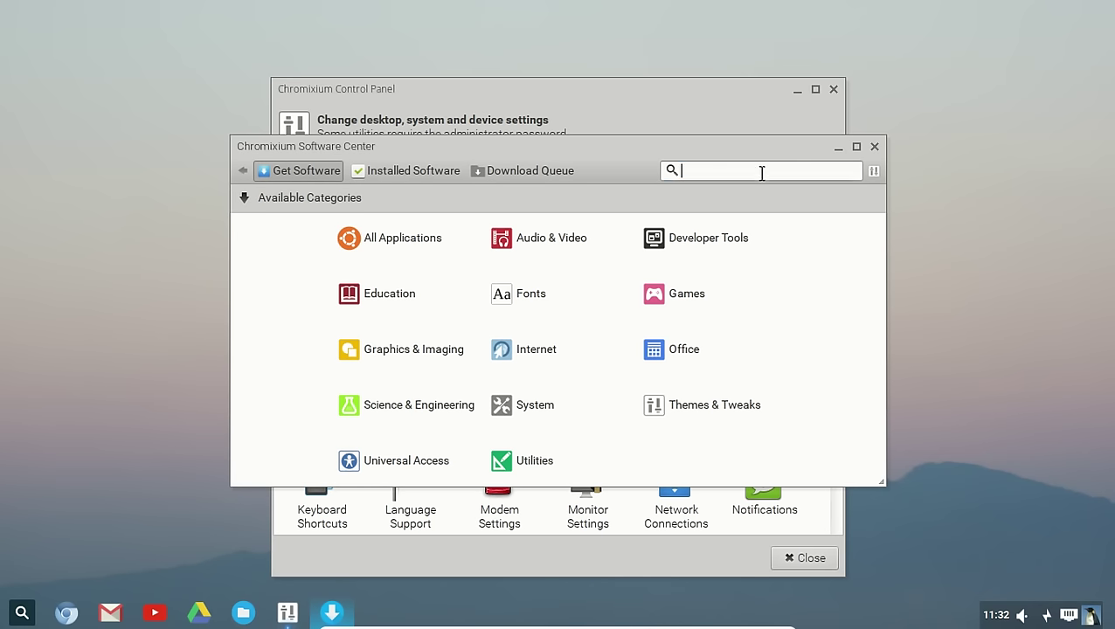
text(b)
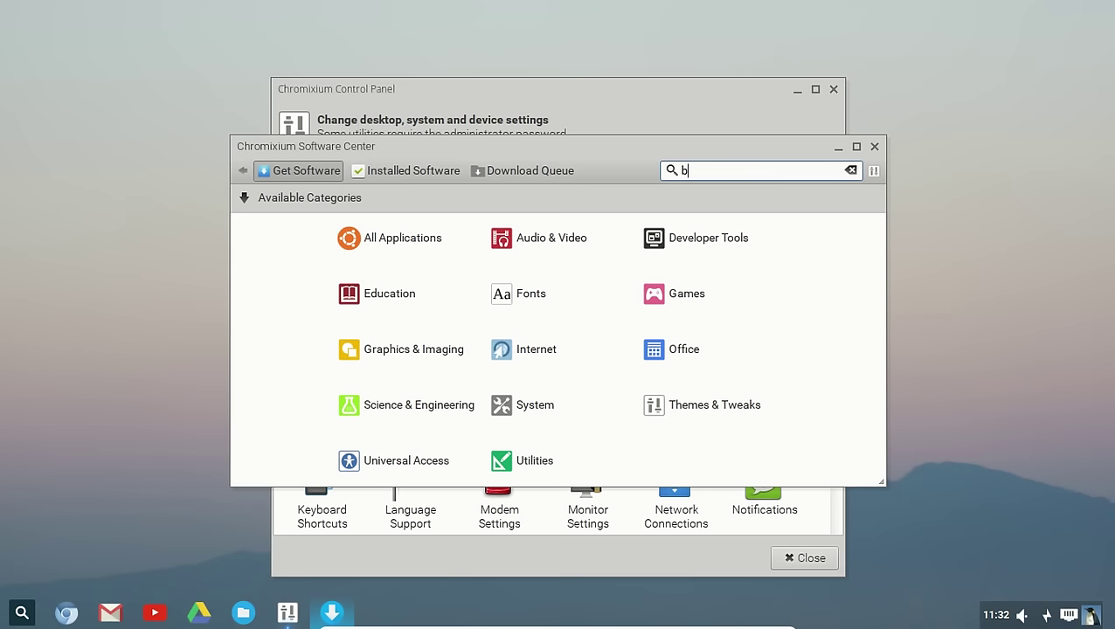
text(an)
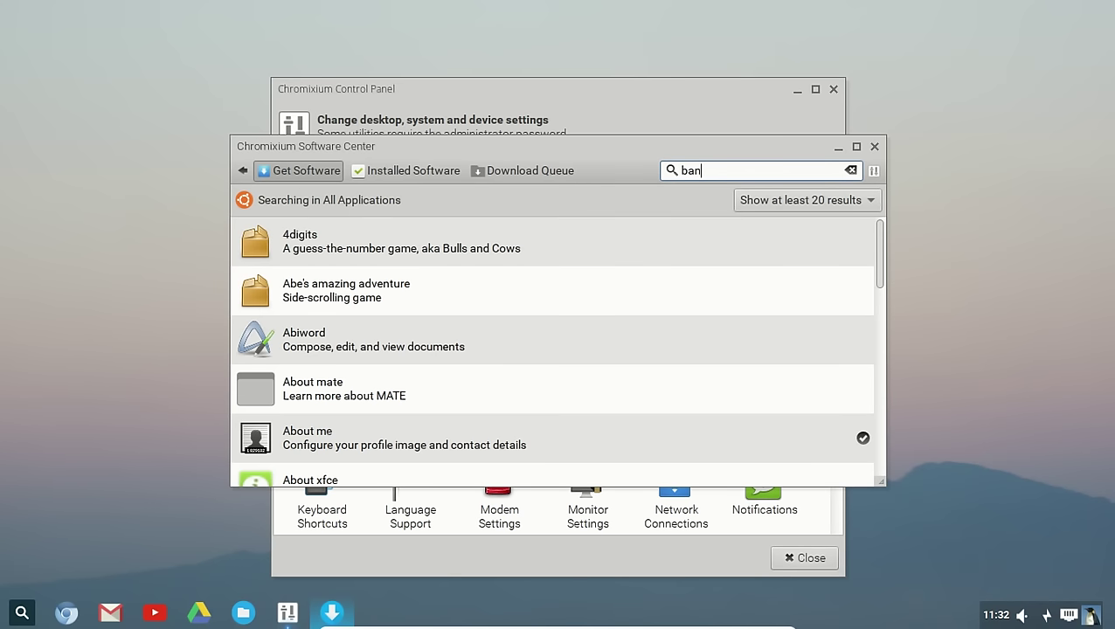
text(sh)
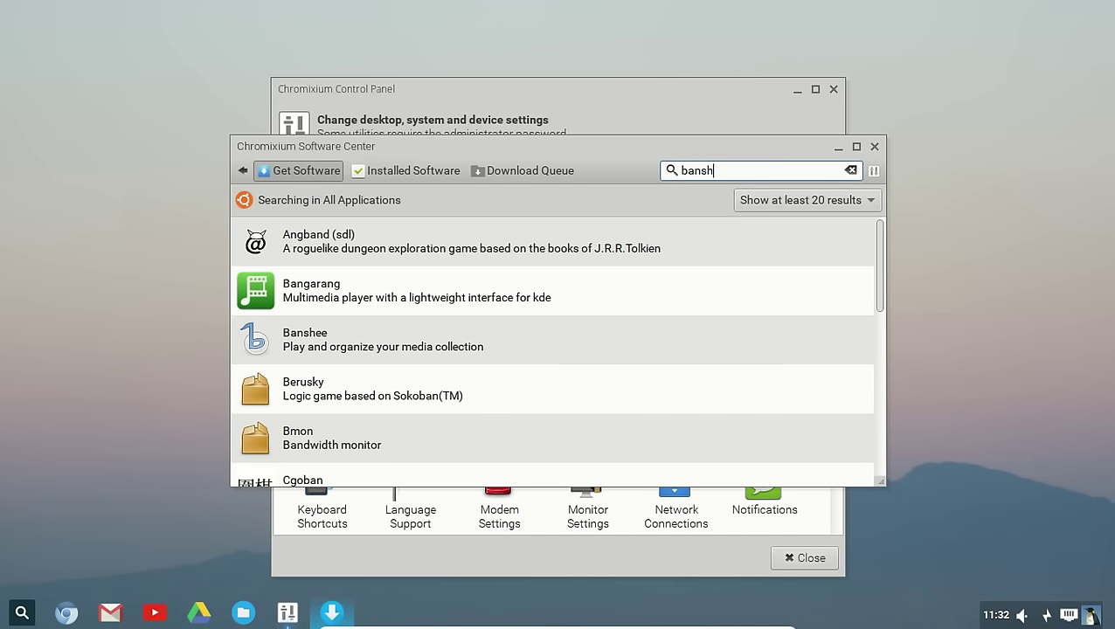
text(ee)
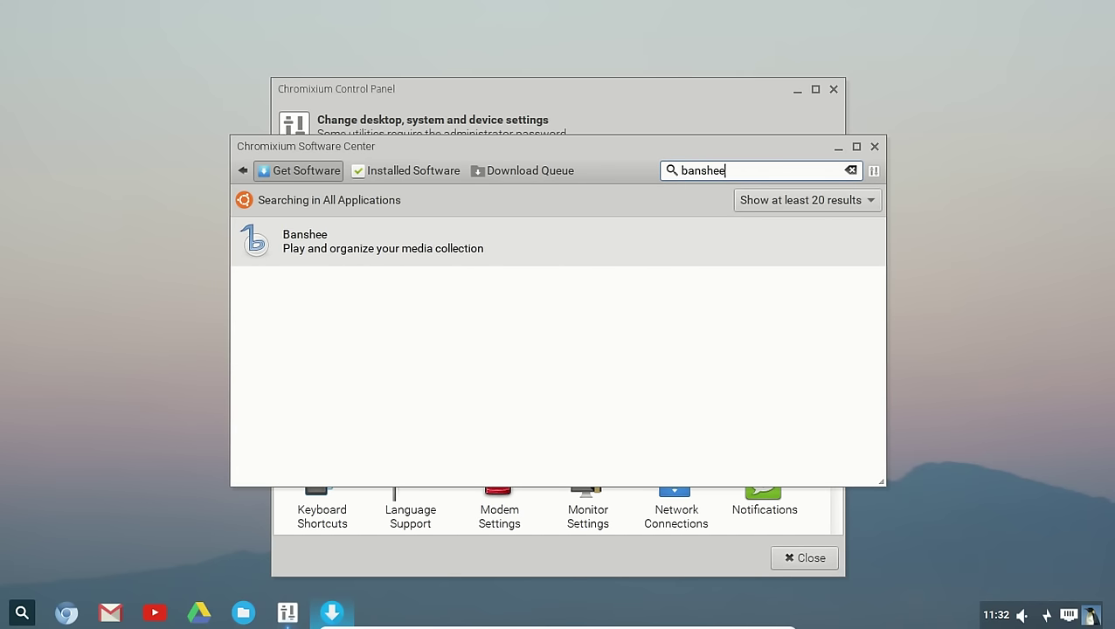
click(875, 148)
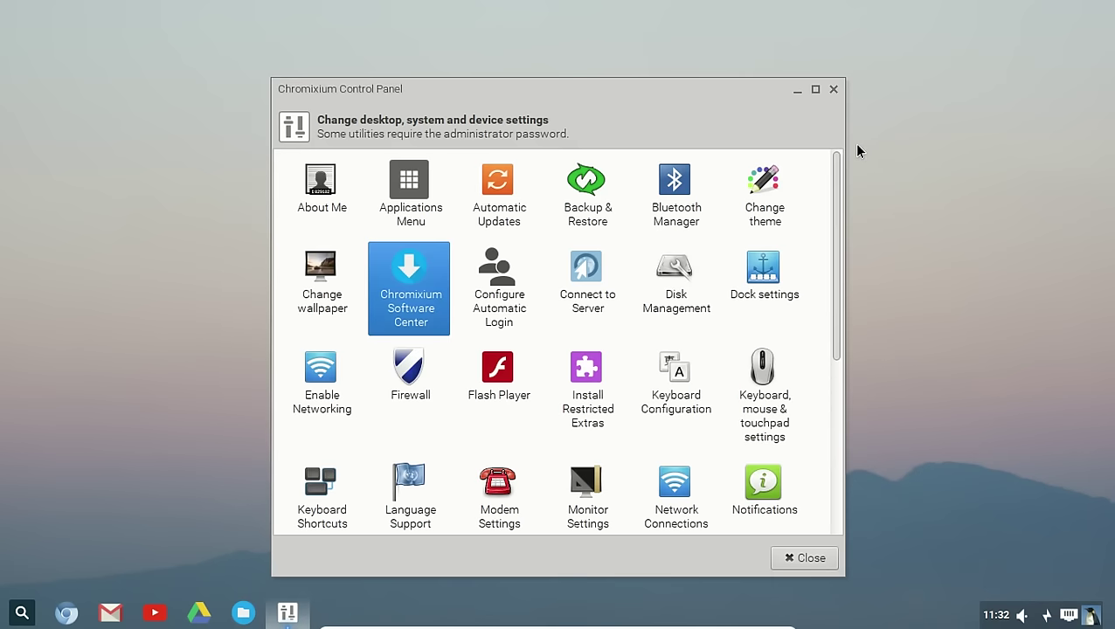
scroll(616, 286, down, 5)
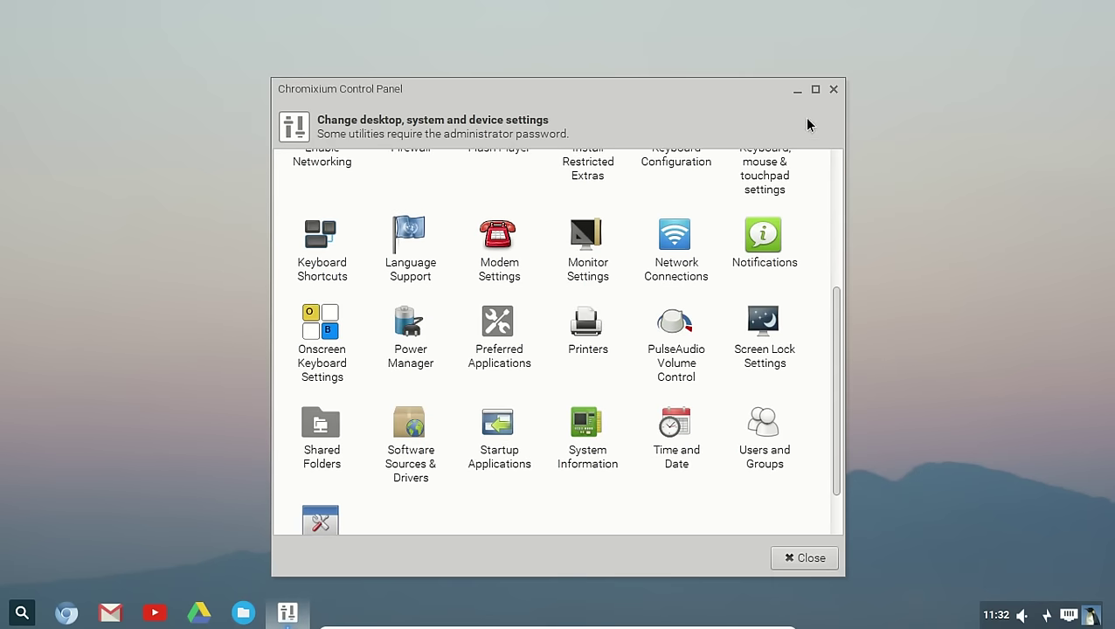
click(833, 89)
Step: Open Applications > Accessories > Applications Menu to reveal the cardapio folder
right_click(537, 132)
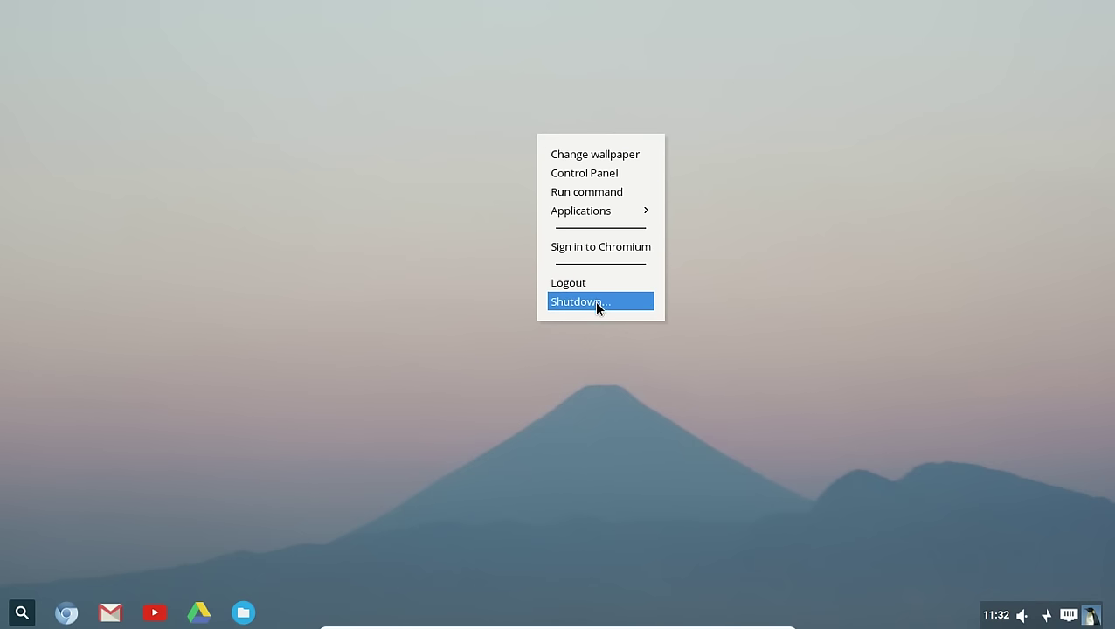
mouse_move(625, 211)
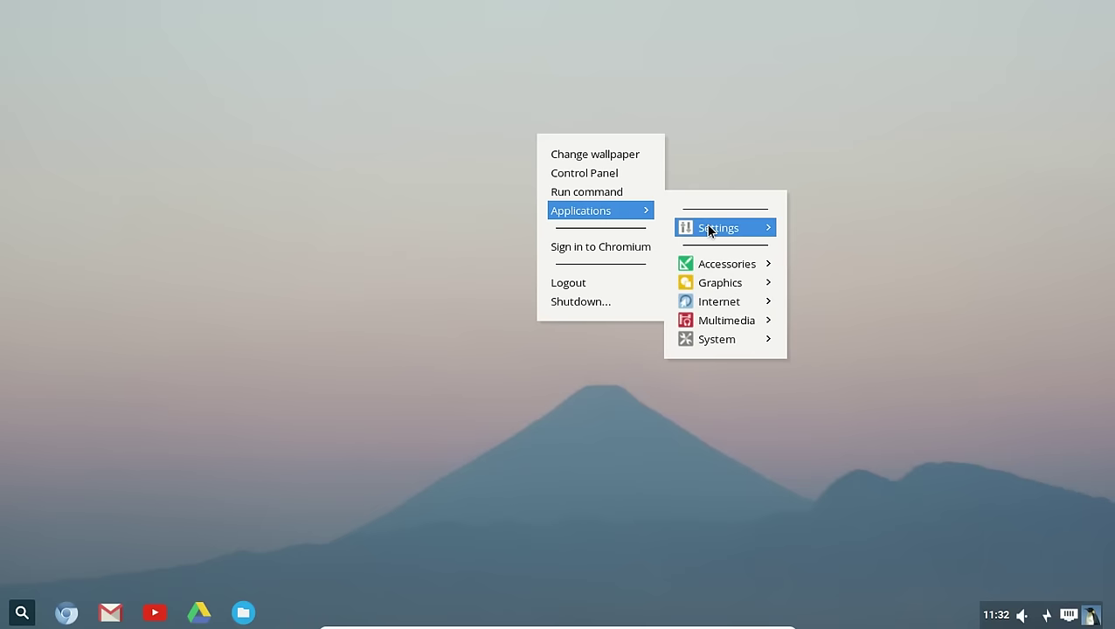
mouse_move(699, 227)
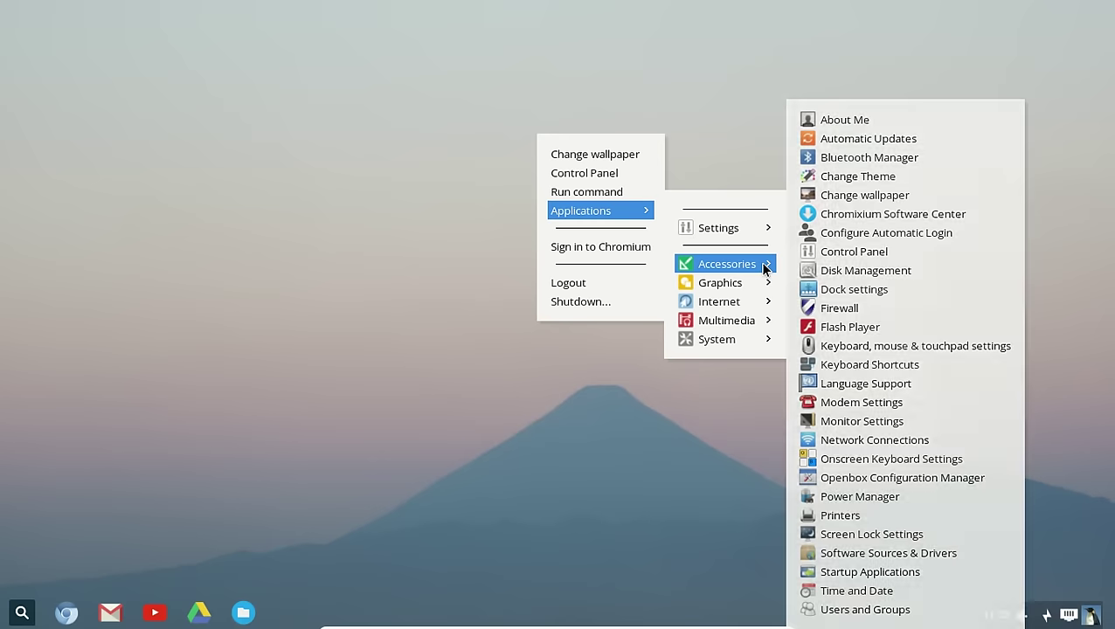
mouse_move(764, 269)
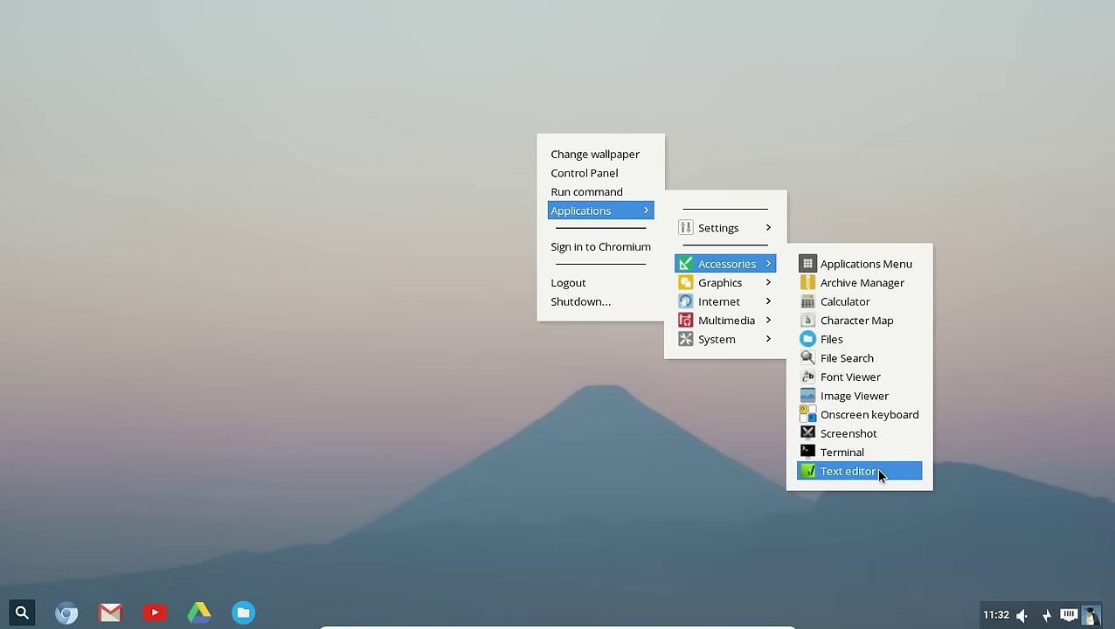
click(863, 266)
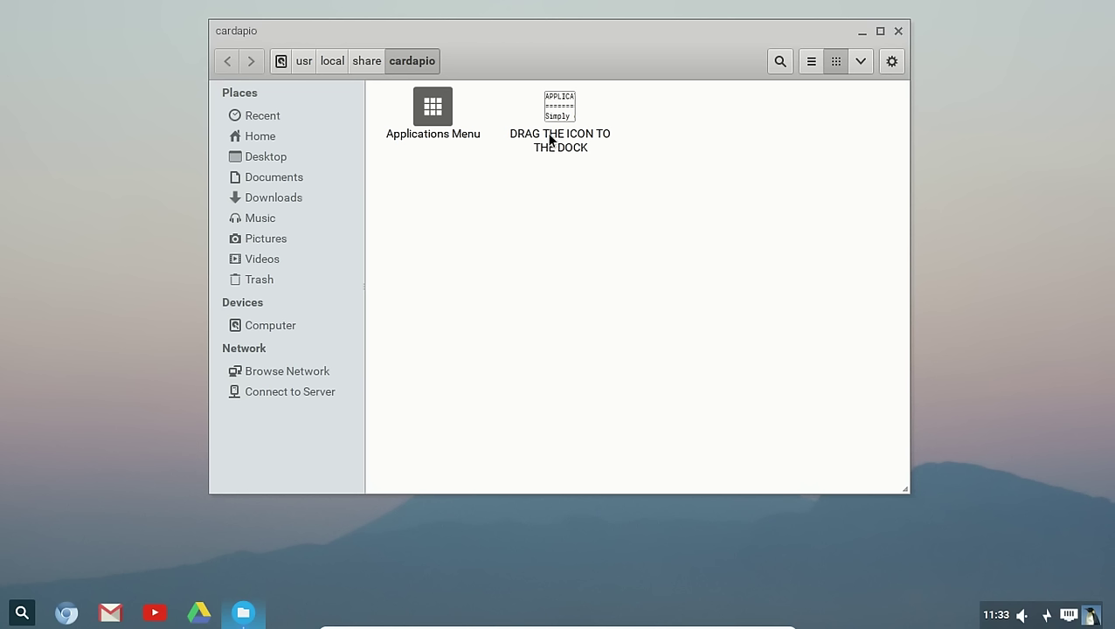
Step: Dock the Applications Menu launcher, close the cardapio folder, and open then close Cardapio Properties
drag(442, 116, 115, 616)
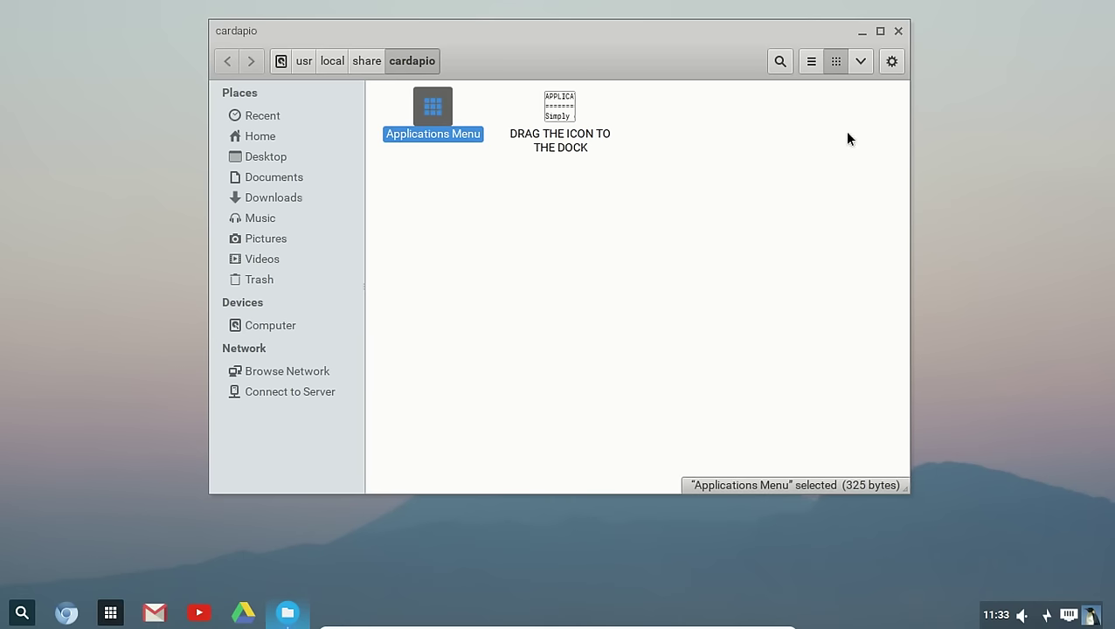
click(898, 30)
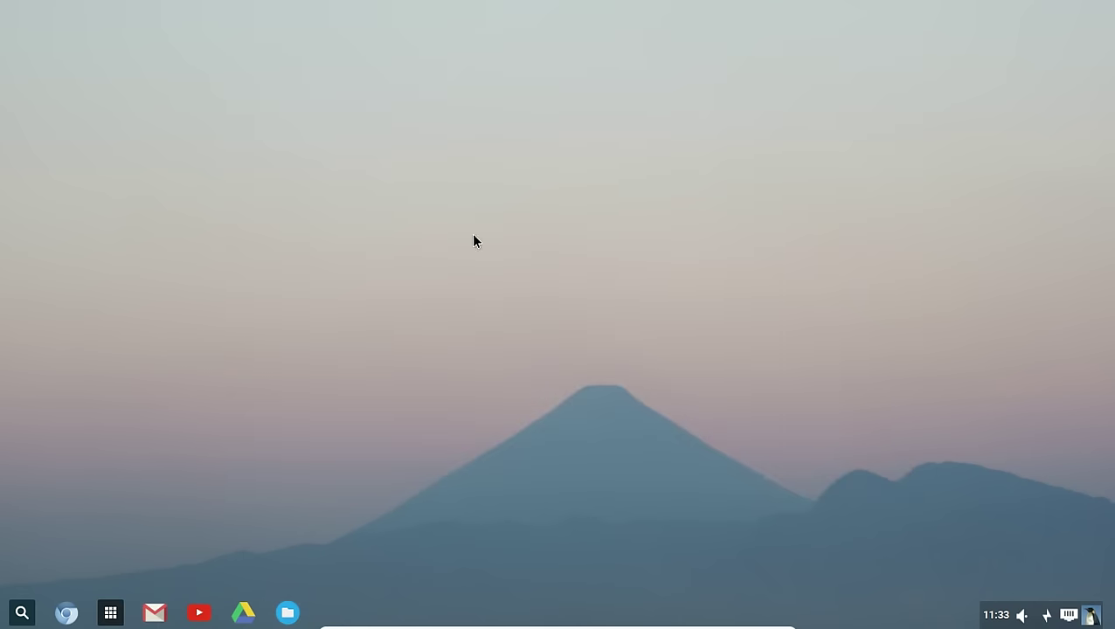
click(111, 613)
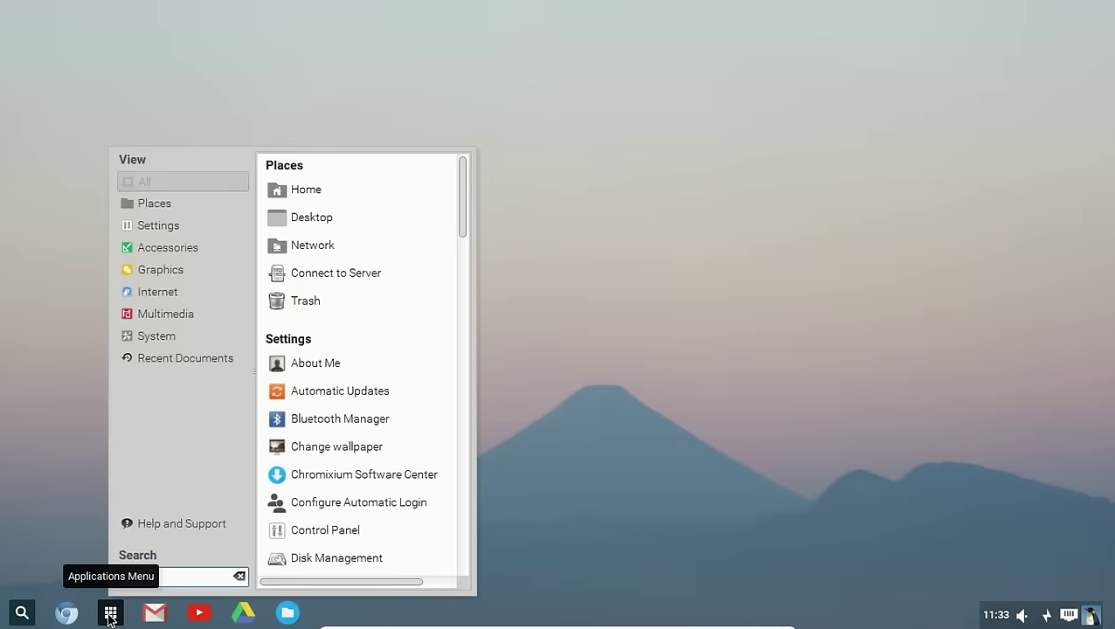
right_click(175, 426)
click(200, 435)
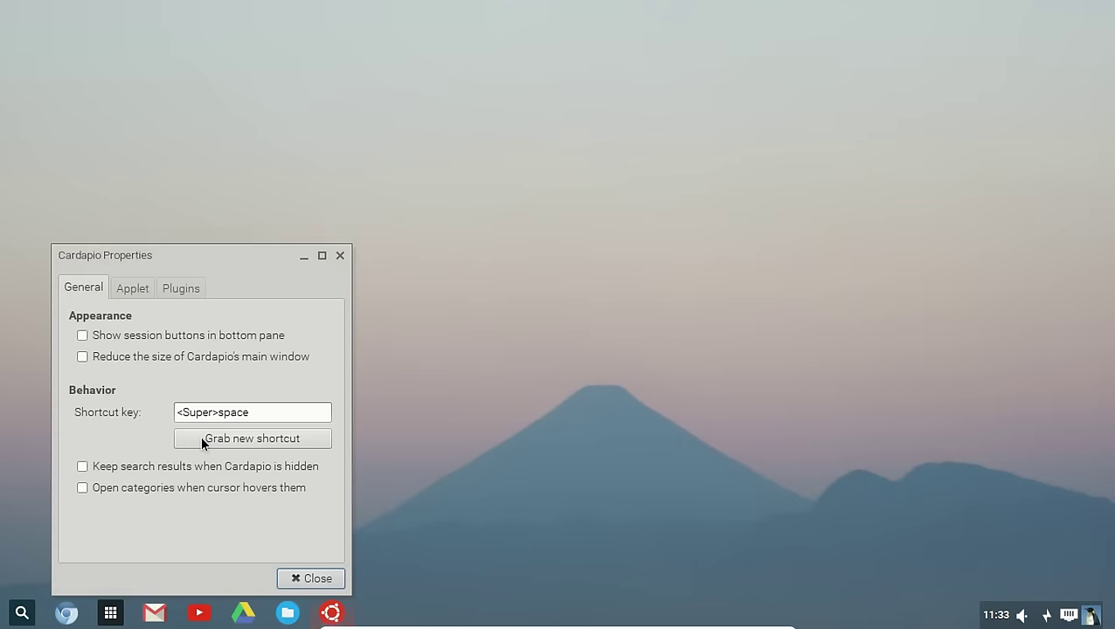
click(328, 579)
Step: Launch Task Manager from Cardapio's System section, centre its window, then close it
click(111, 614)
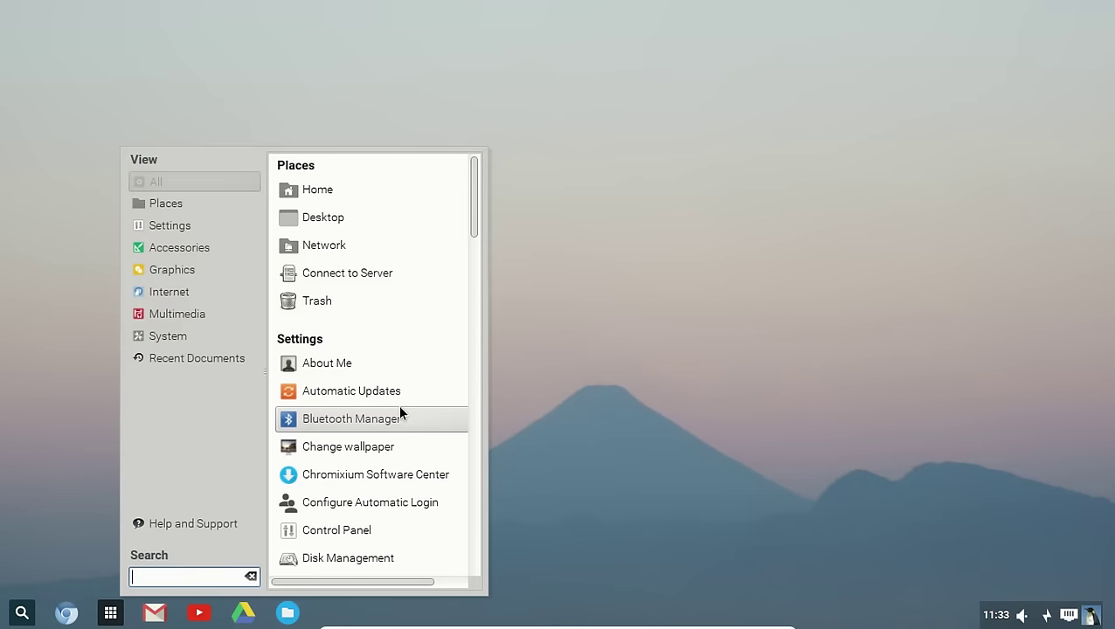
drag(473, 224, 493, 587)
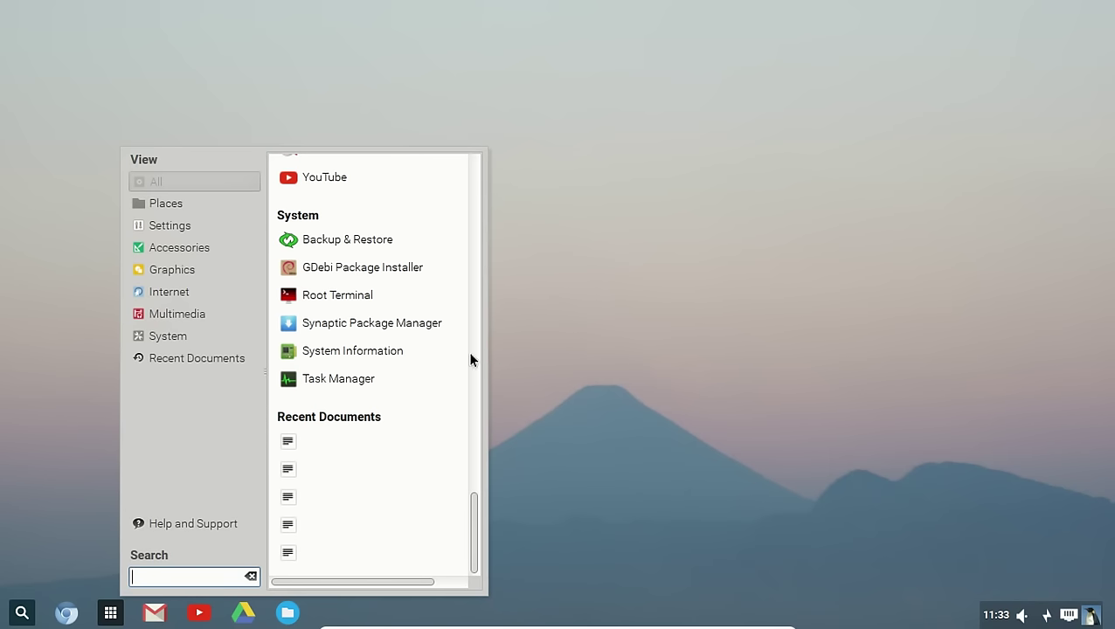
click(342, 381)
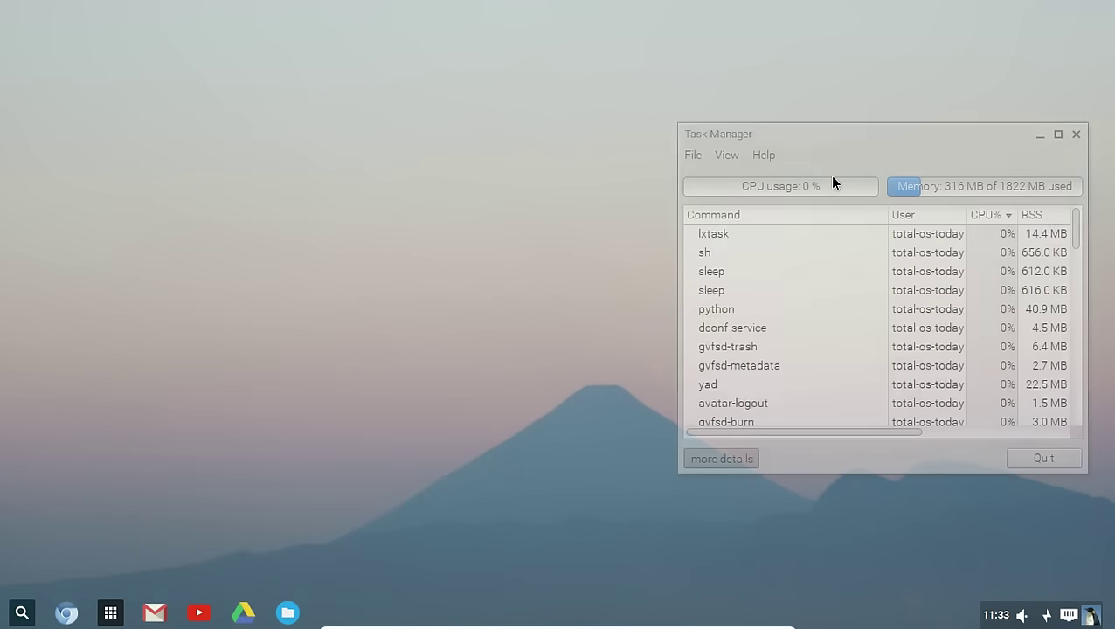
drag(891, 141, 603, 138)
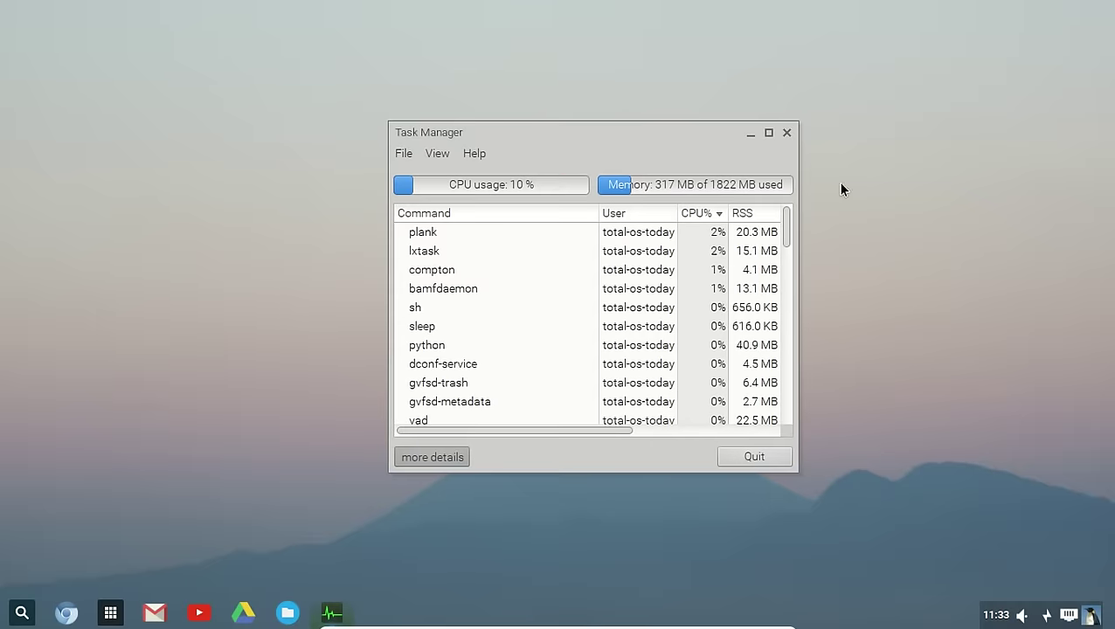
click(787, 133)
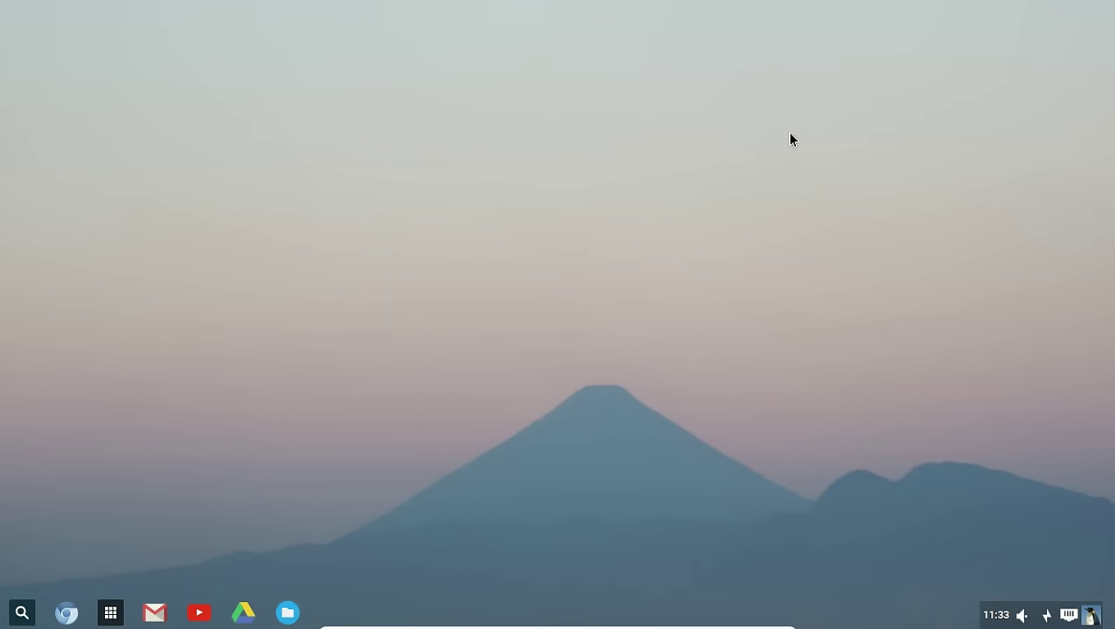
right_click(332, 185)
mouse_move(409, 263)
mouse_move(544, 321)
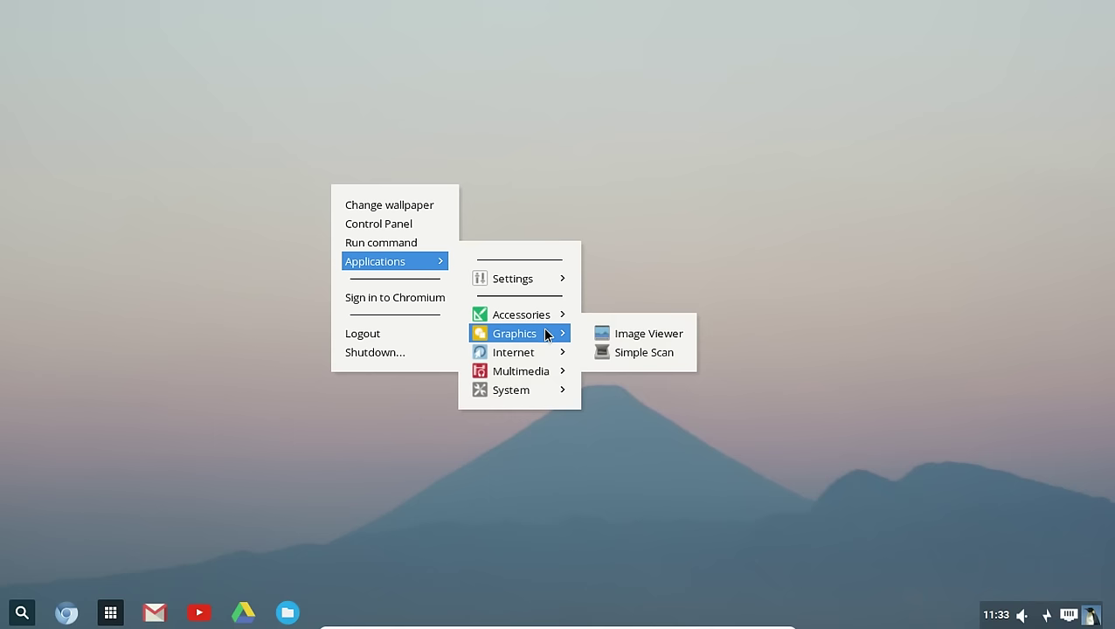
mouse_move(537, 354)
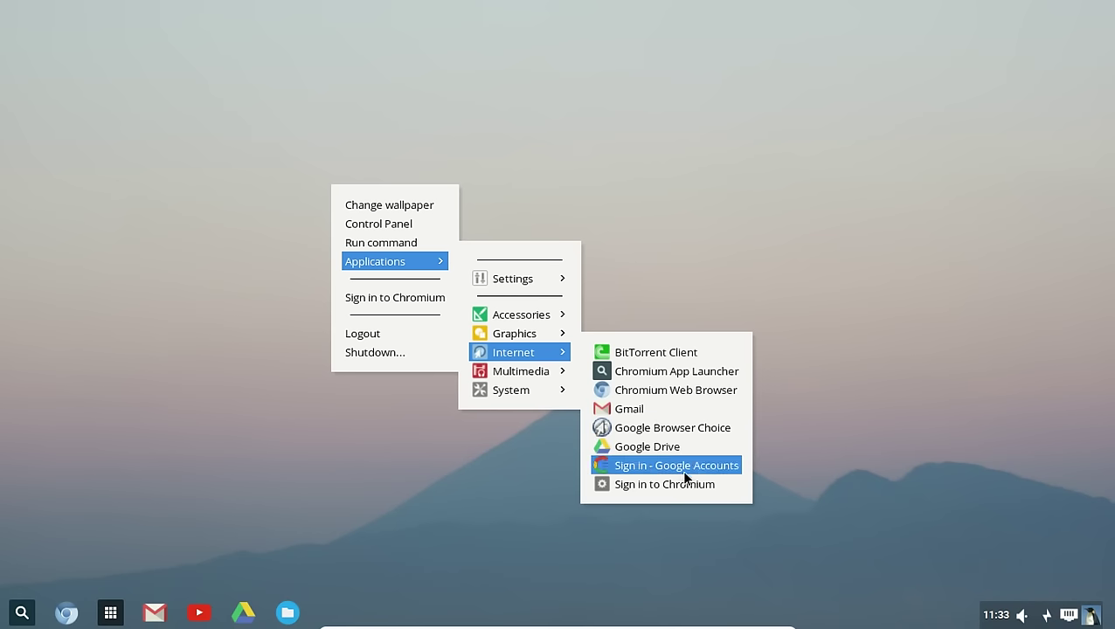
click(693, 430)
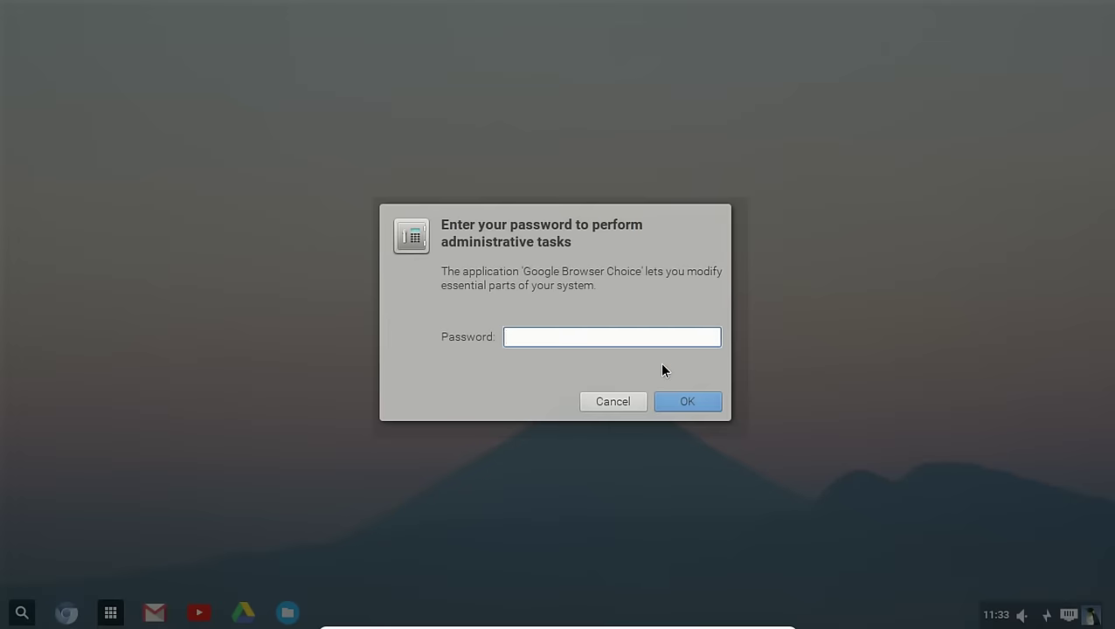
text(***)
key(Return)
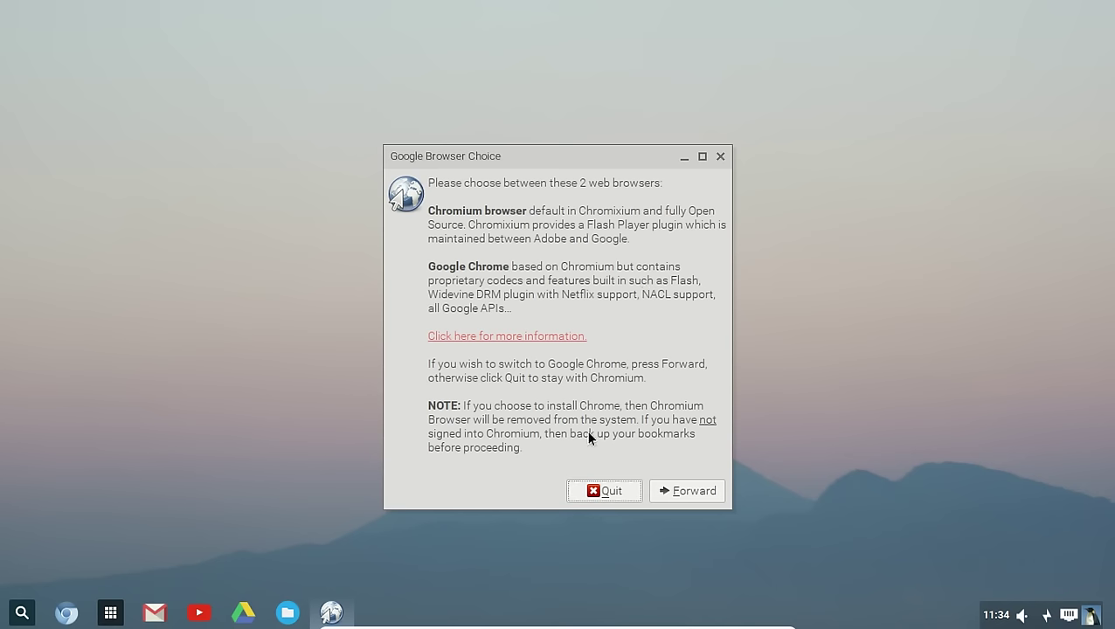
click(612, 491)
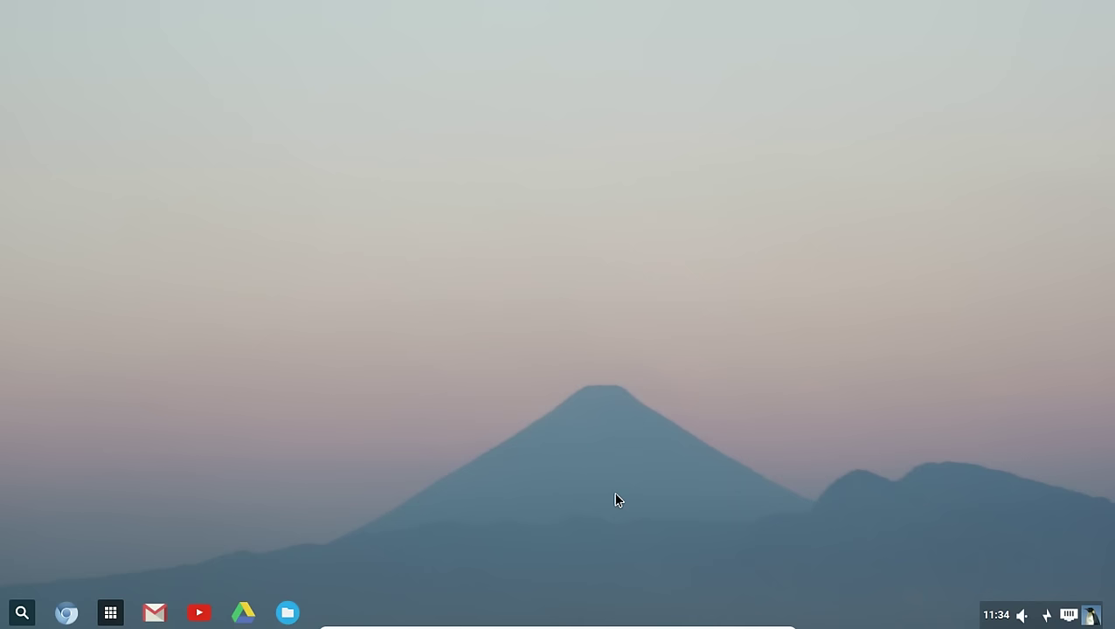
right_click(539, 205)
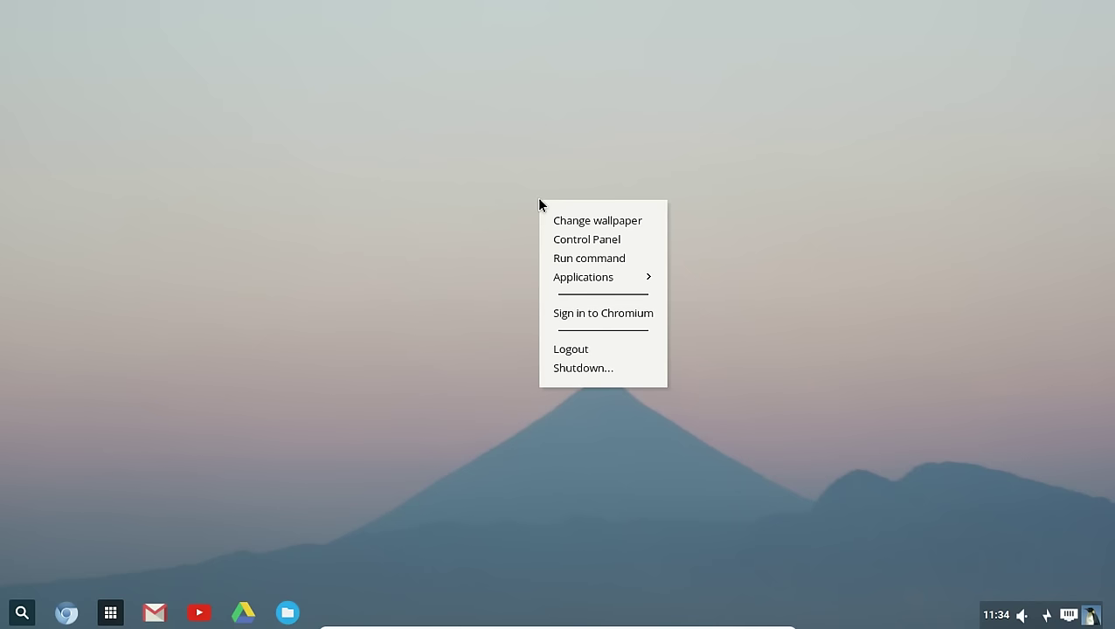
mouse_move(629, 281)
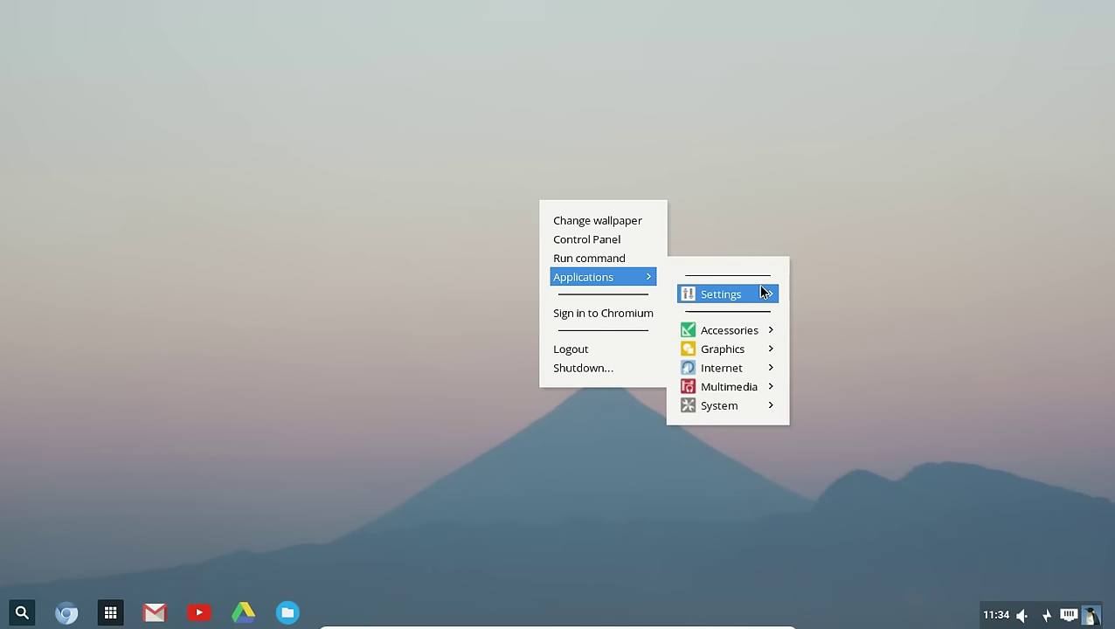
mouse_move(749, 371)
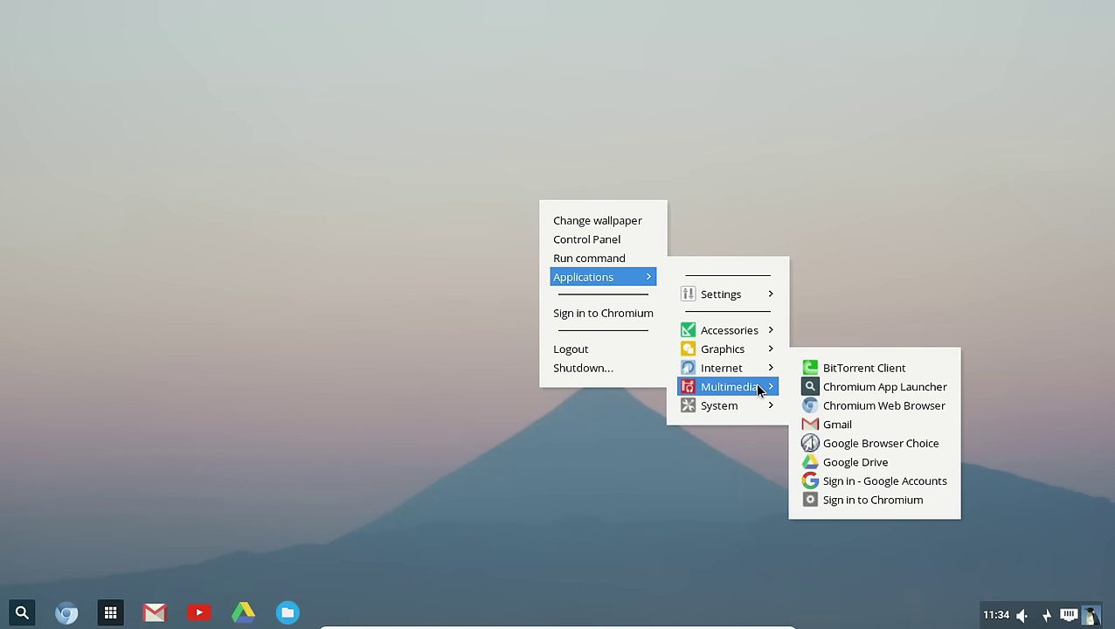
mouse_move(759, 391)
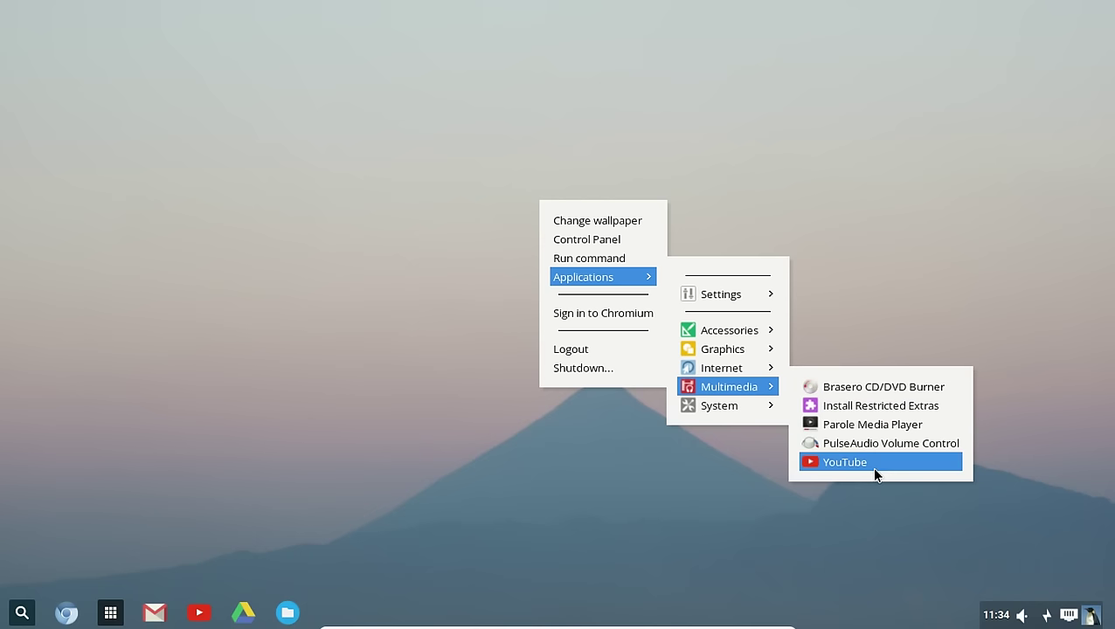
mouse_move(715, 415)
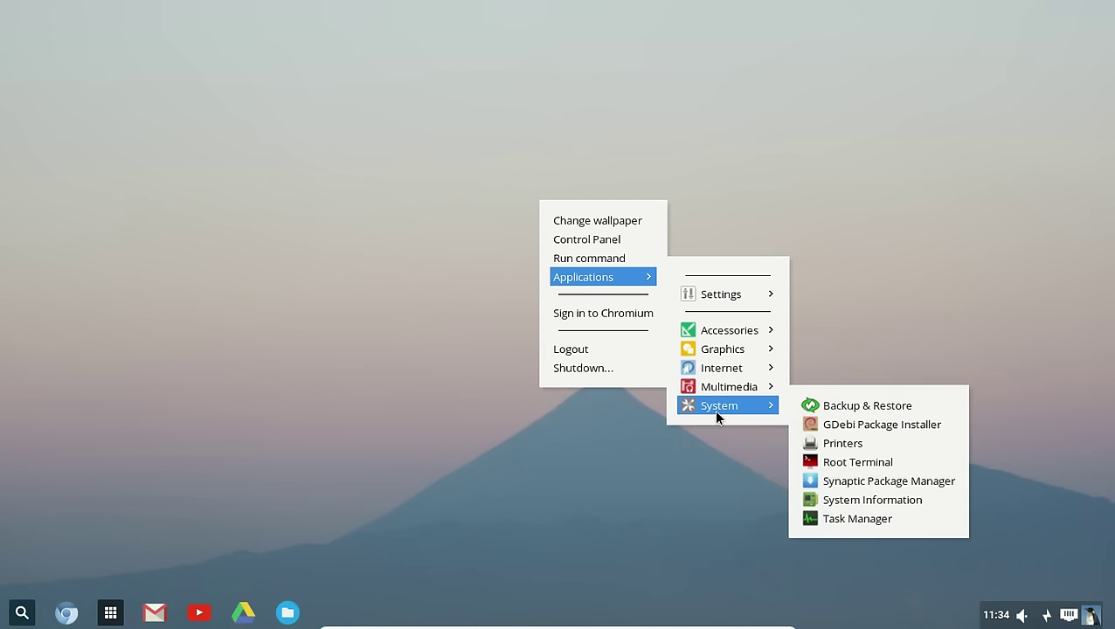
click(856, 424)
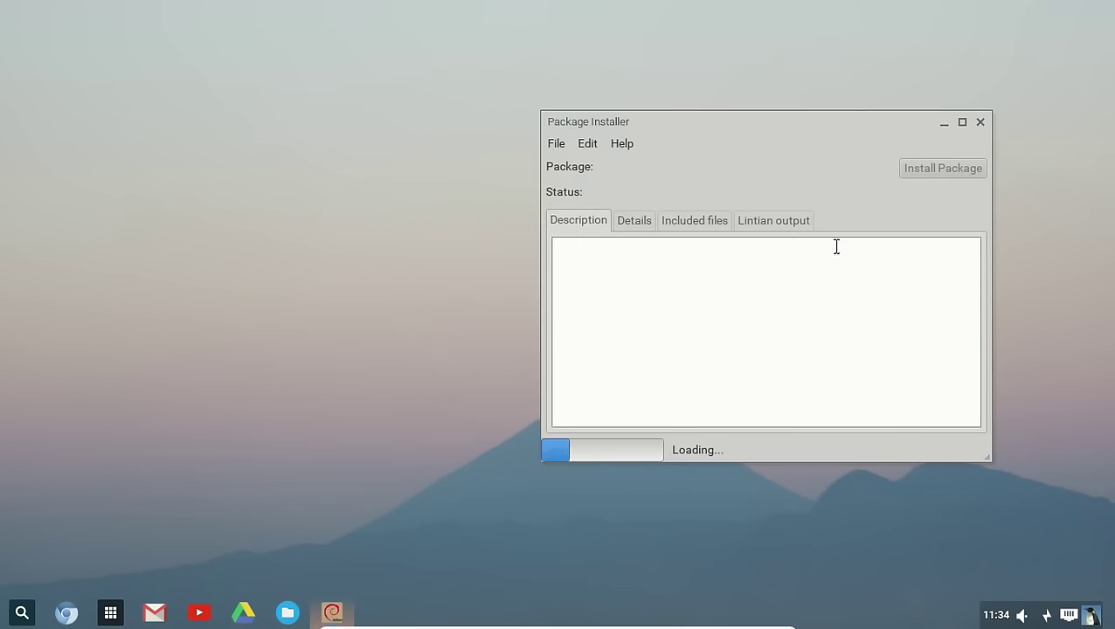
click(979, 122)
right_click(578, 205)
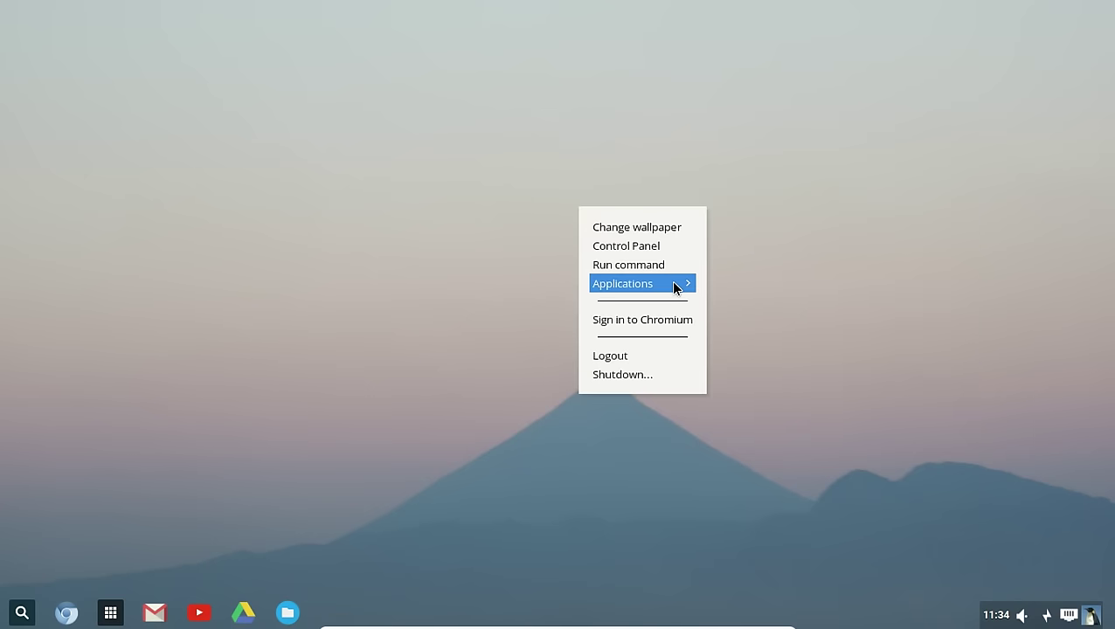
mouse_move(677, 286)
mouse_move(804, 415)
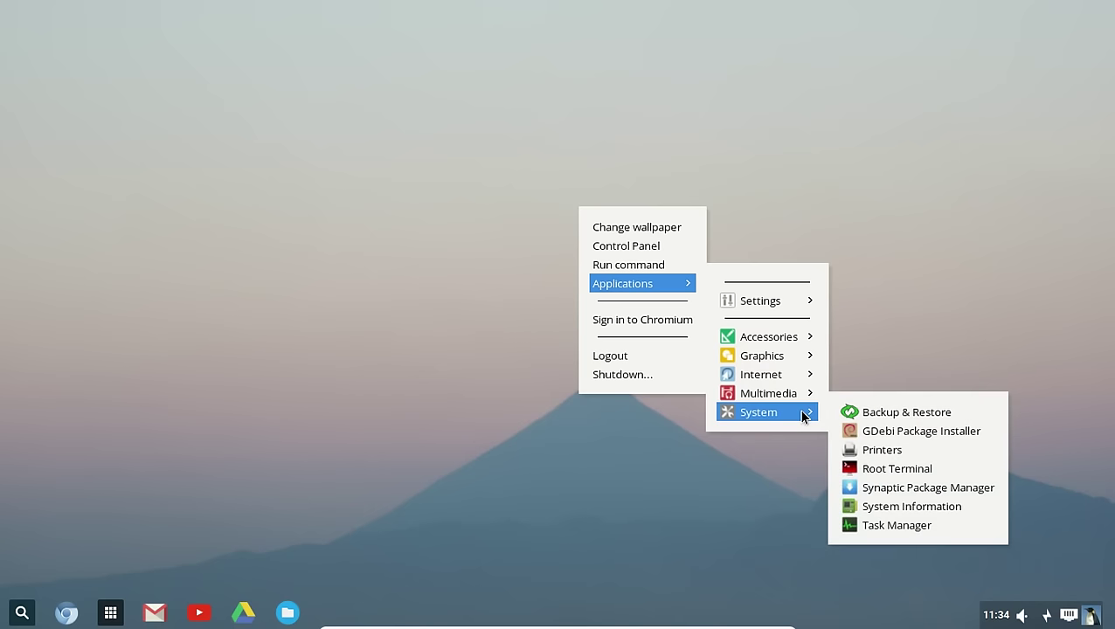
click(943, 491)
text(***)
key(Return)
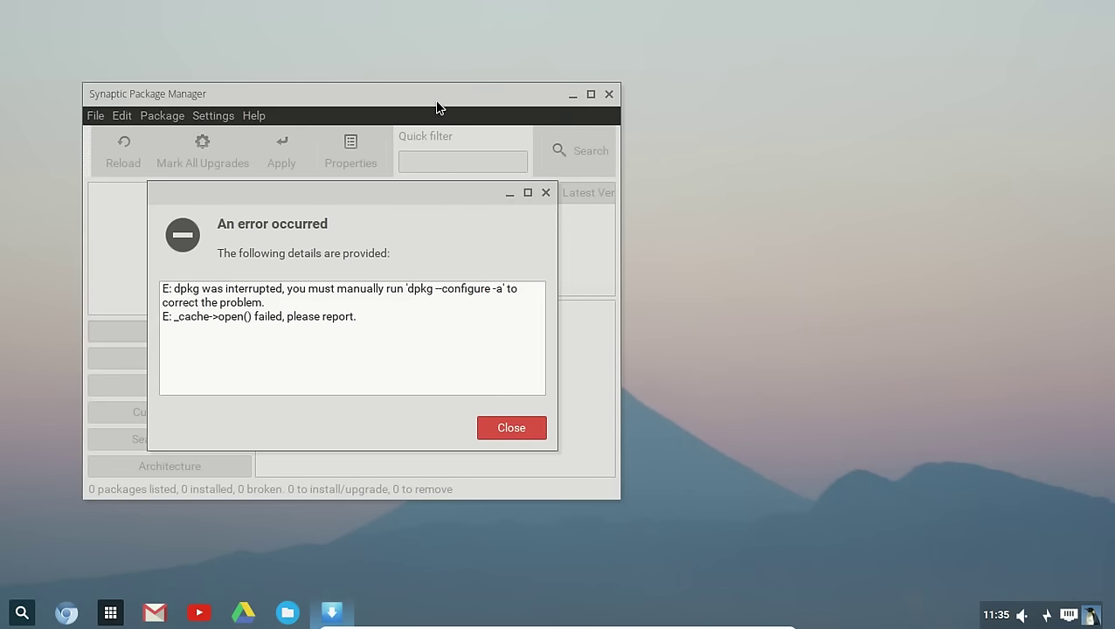
click(527, 429)
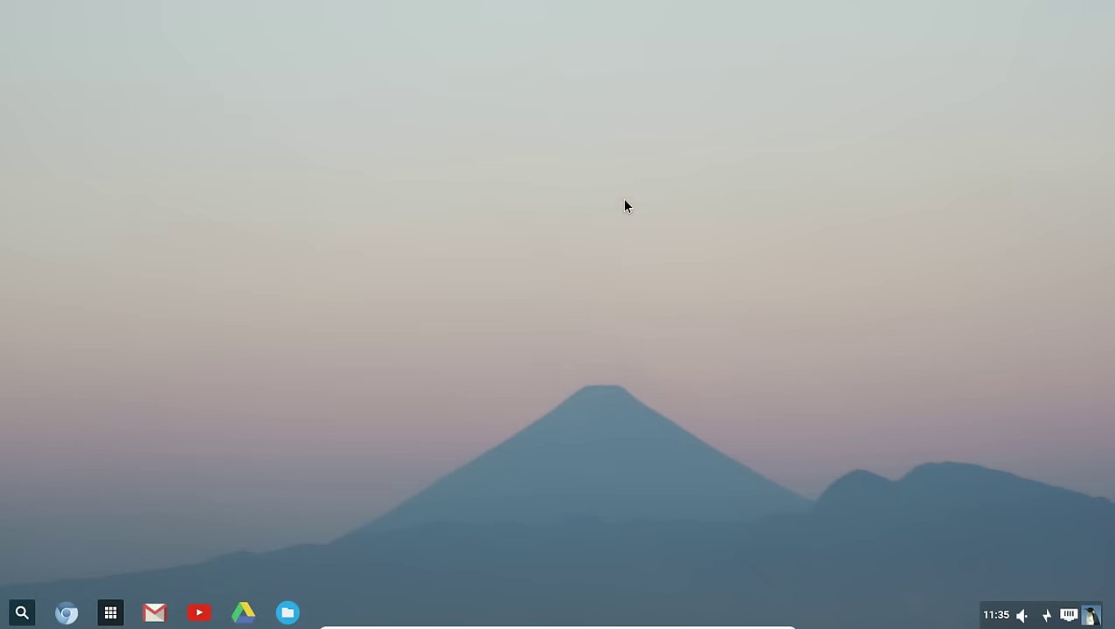
right_click(552, 197)
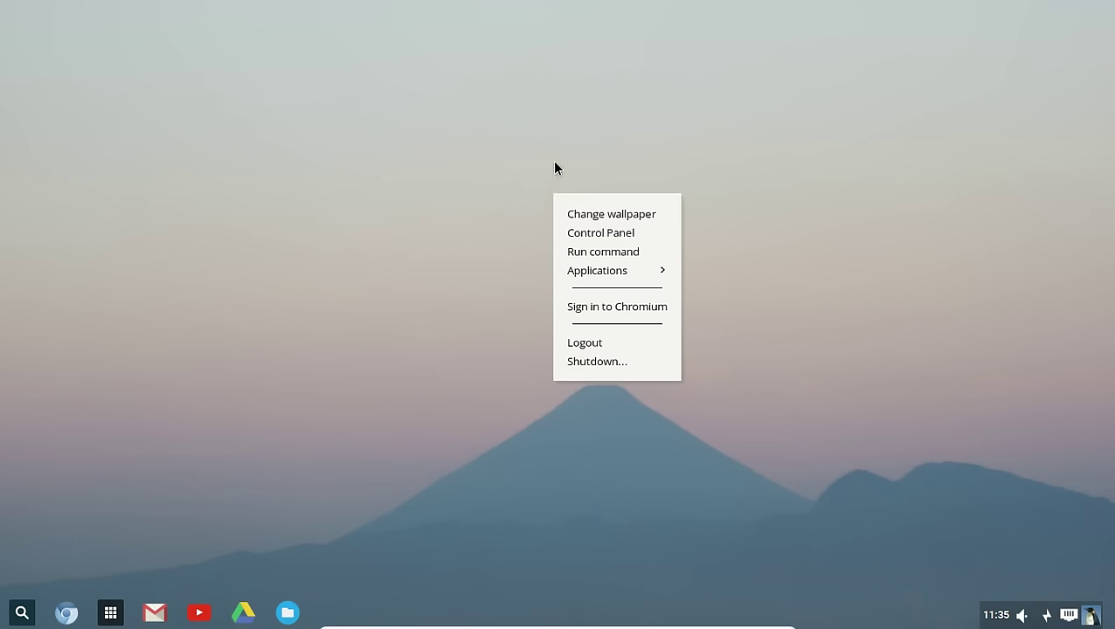
click(556, 168)
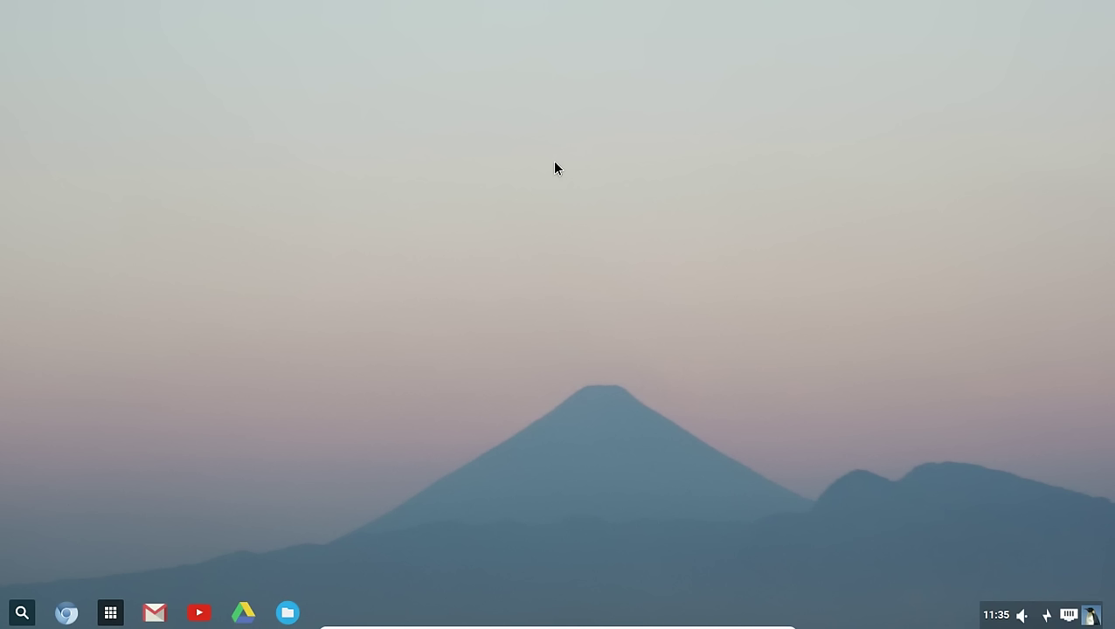
Step: Leave full-screen with Right Ctrl+F, move the VM window down, and minimize it
key(Control_R+f)
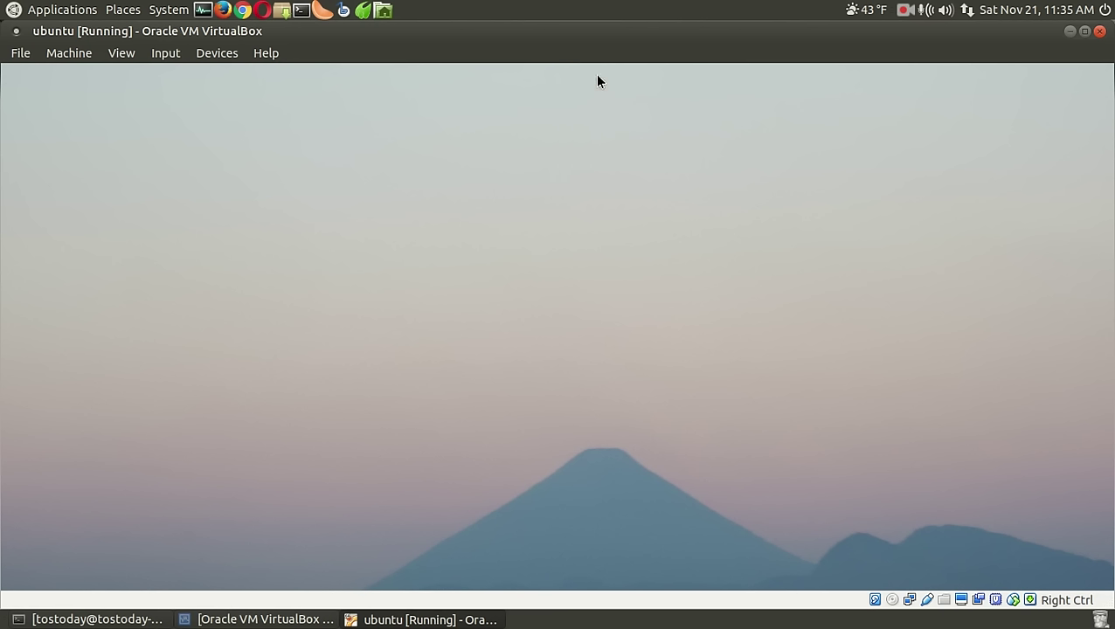
drag(613, 28, 699, 38)
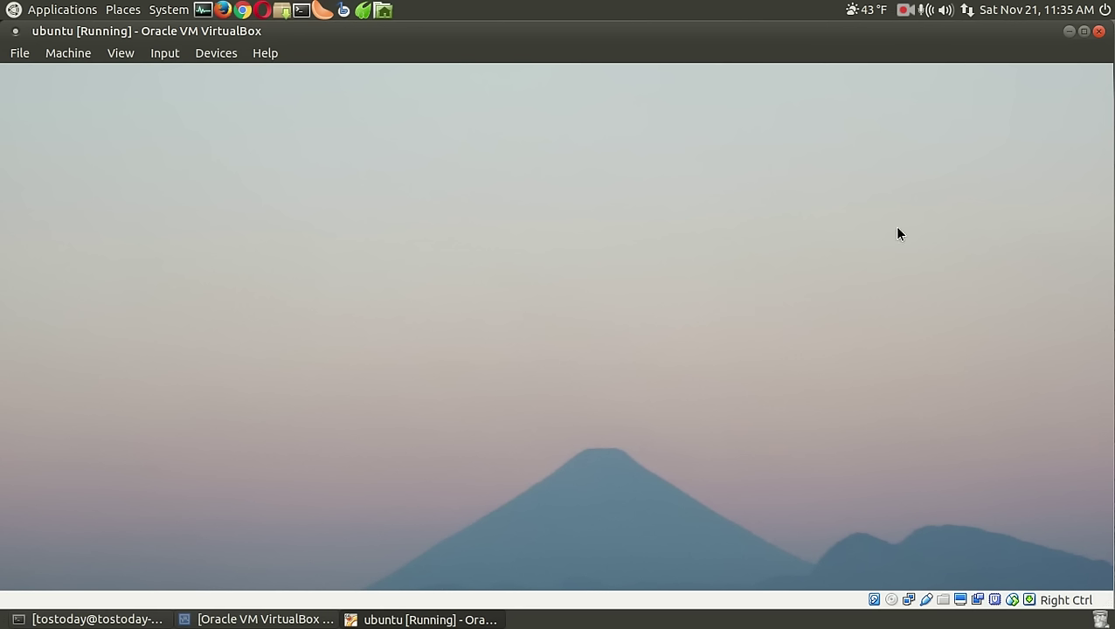
click(1067, 33)
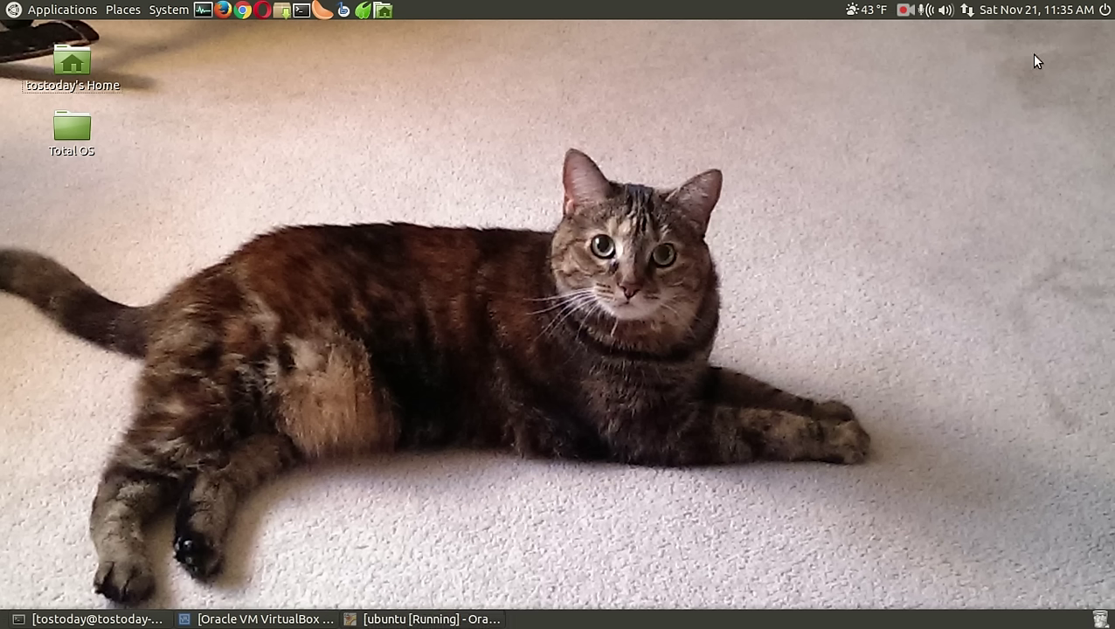